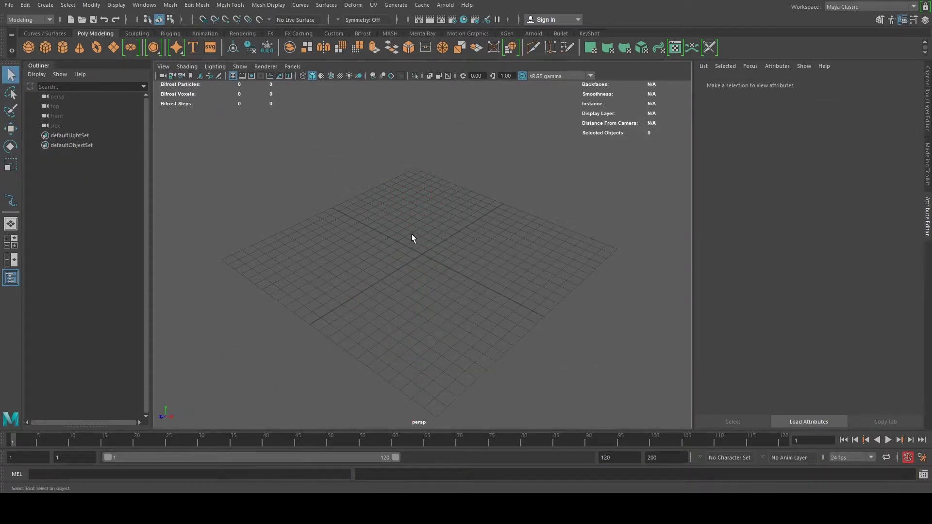
# Switch the workspace to the four-panel layout showing top, persp, front and side views.
pyautogui.press('space')
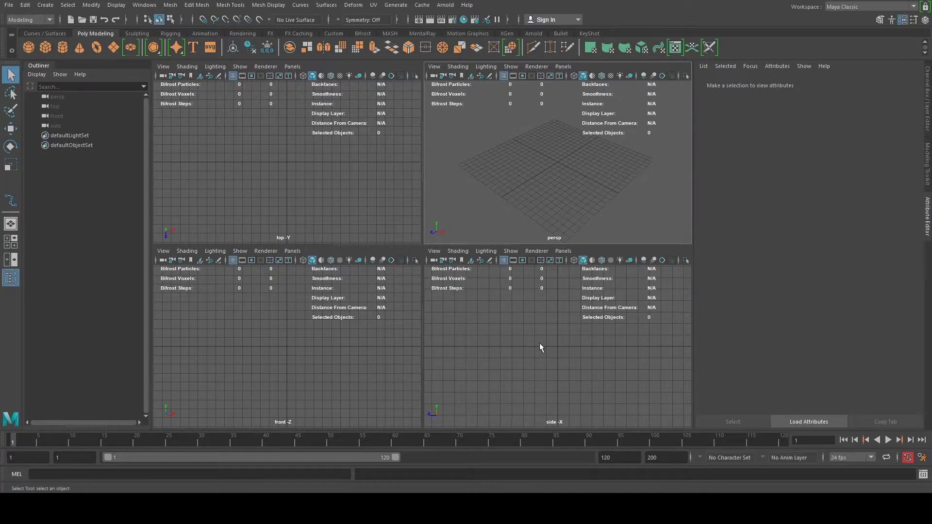
# Import Wine Glass_Stadard.jpg as a reference image plane in the side view.
pyautogui.click(432, 252)
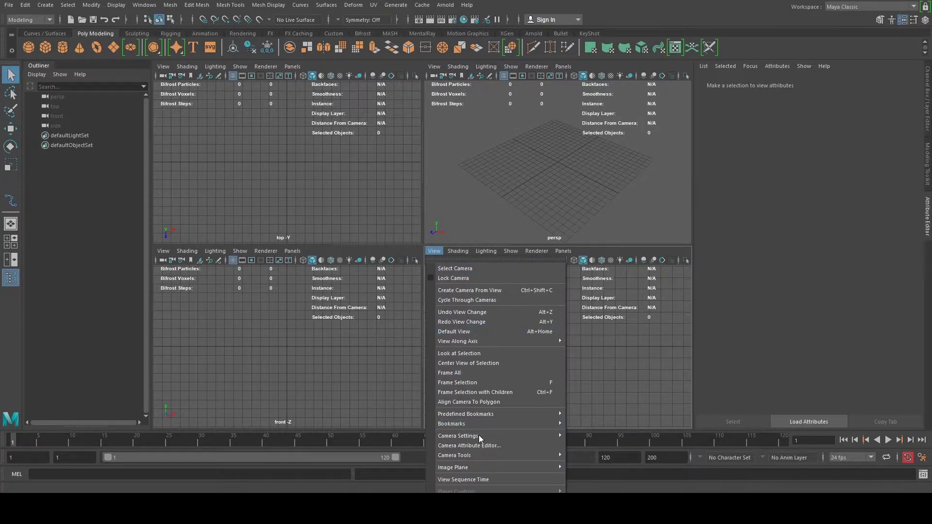
pyautogui.moveTo(482, 466)
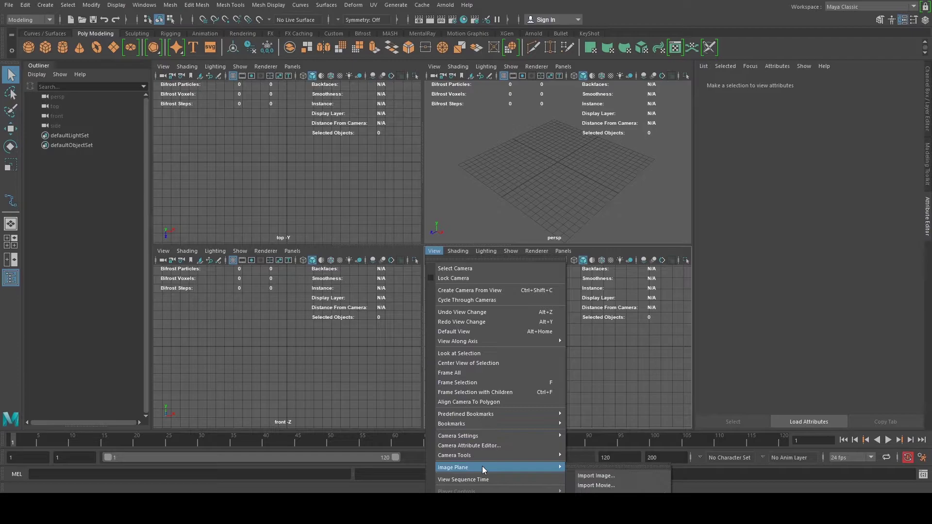
pyautogui.click(603, 476)
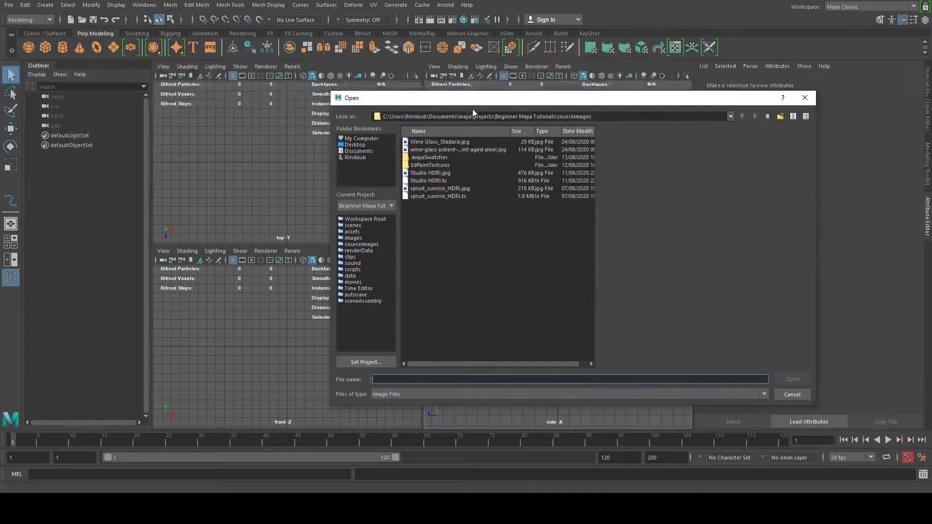
pyautogui.click(423, 141)
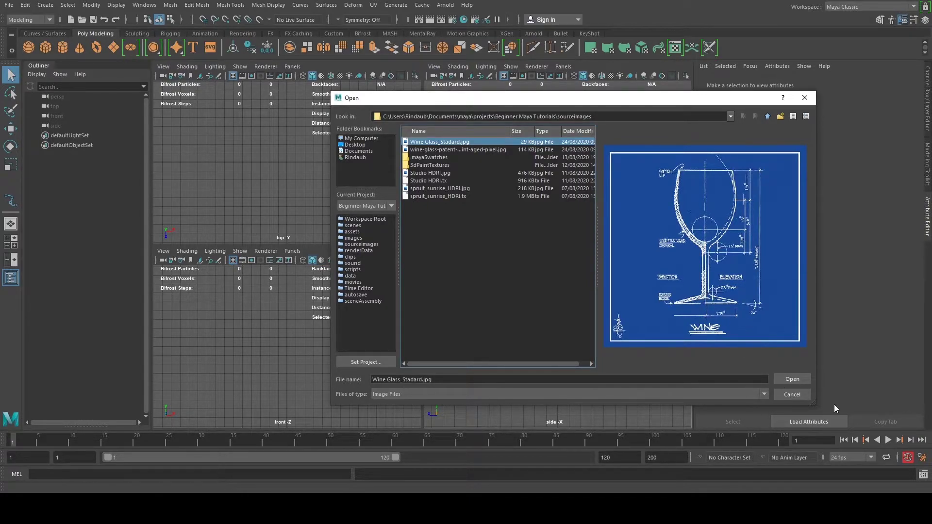
pyautogui.click(791, 380)
# Uncheck Image Planes in the persp panel's Show menu so the blueprint appears only in side view.
pyautogui.scroll(3, 551, 174)
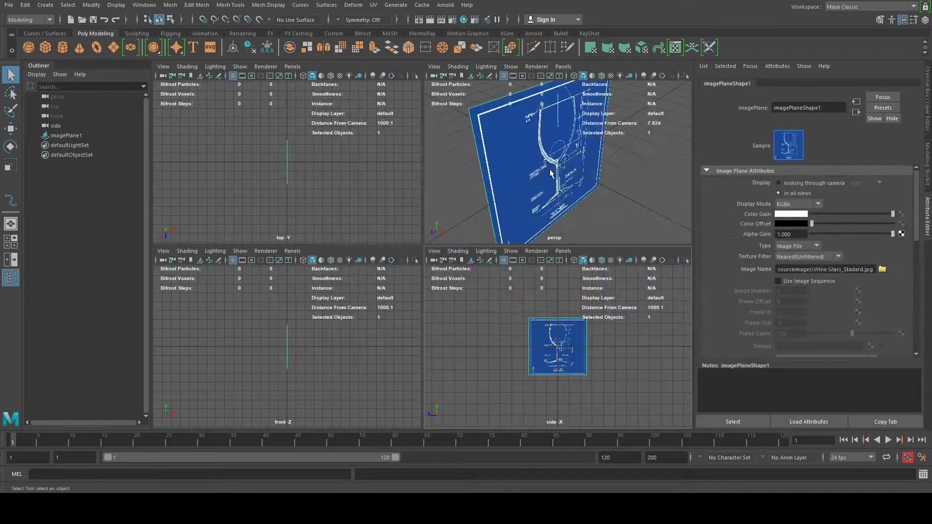
pyautogui.scroll(-5, 550, 172)
pyautogui.scroll(4, 546, 169)
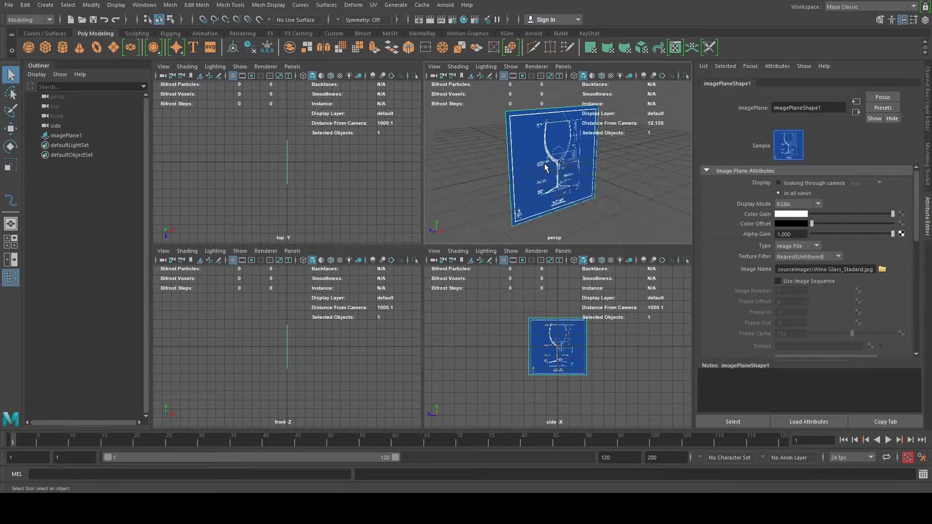
pyautogui.click(435, 67)
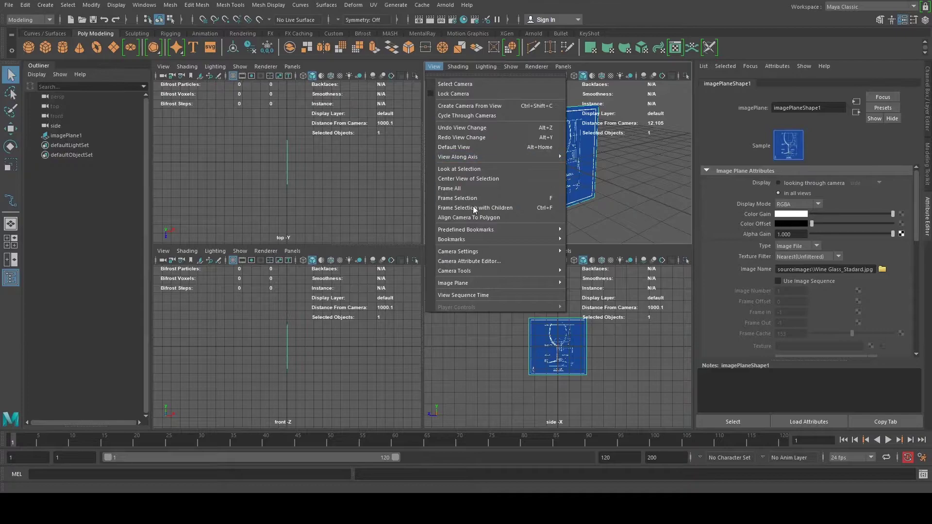
pyautogui.click(621, 123)
pyautogui.click(436, 69)
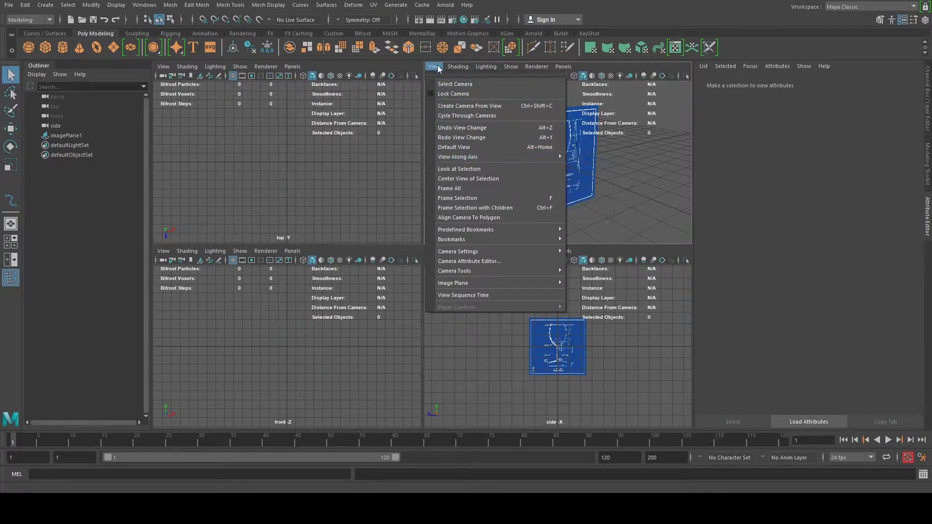
pyautogui.moveTo(510, 67)
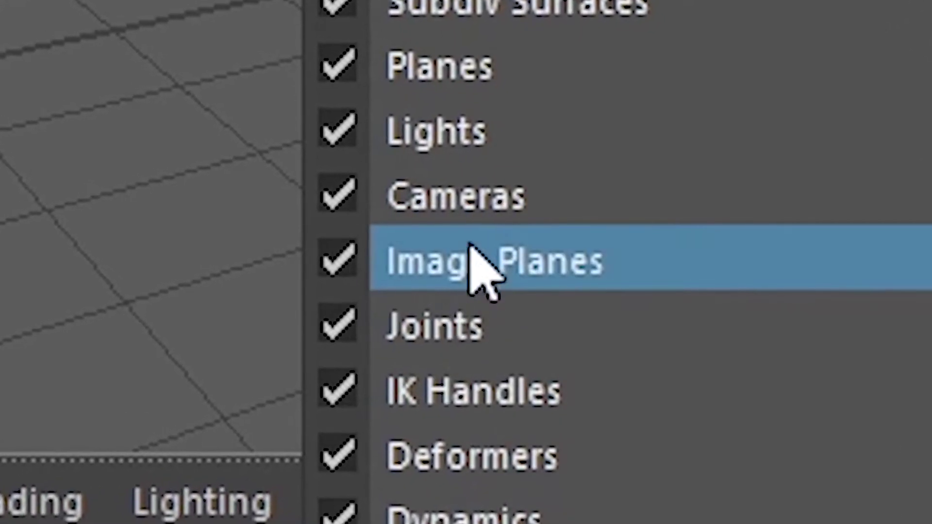
pyautogui.click(357, 260)
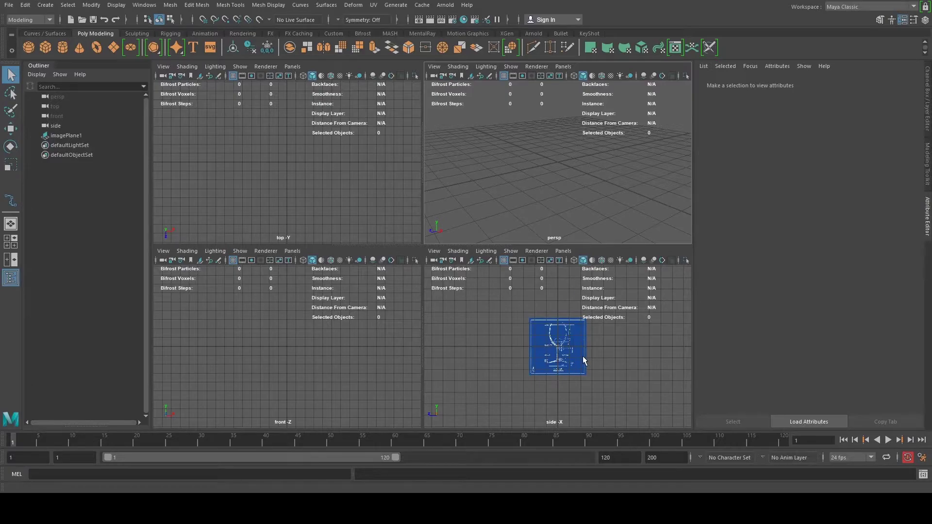
# Frame the blueprint and maximize the side view to fill the workspace.
pyautogui.press('a')
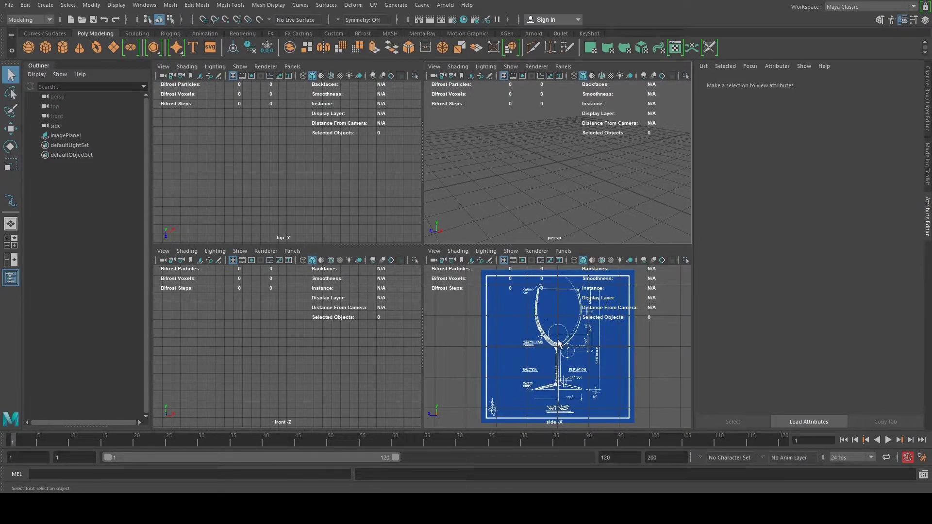
pyautogui.press('space')
pyautogui.keyDown('alt'); pyautogui.moveTo(416, 261); pyautogui.dragTo(457, 262, button='middle'); pyautogui.keyUp('alt')
# Move imagePlane1 up along Y so the glass base sits on the ground line.
pyautogui.click(483, 224)
pyautogui.keyDown('alt'); pyautogui.moveTo(482, 220); pyautogui.dragTo(443, 189, button='right'); pyautogui.keyUp('alt')
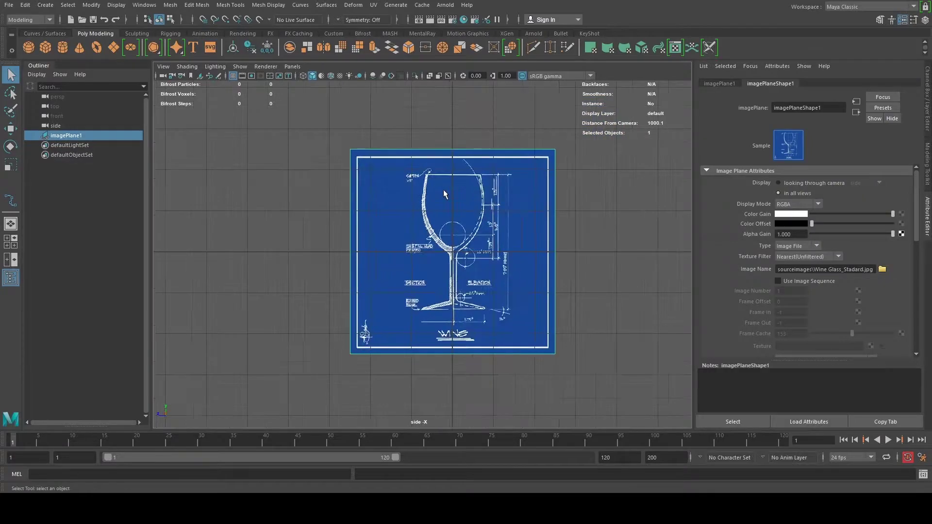
pyautogui.press('w')
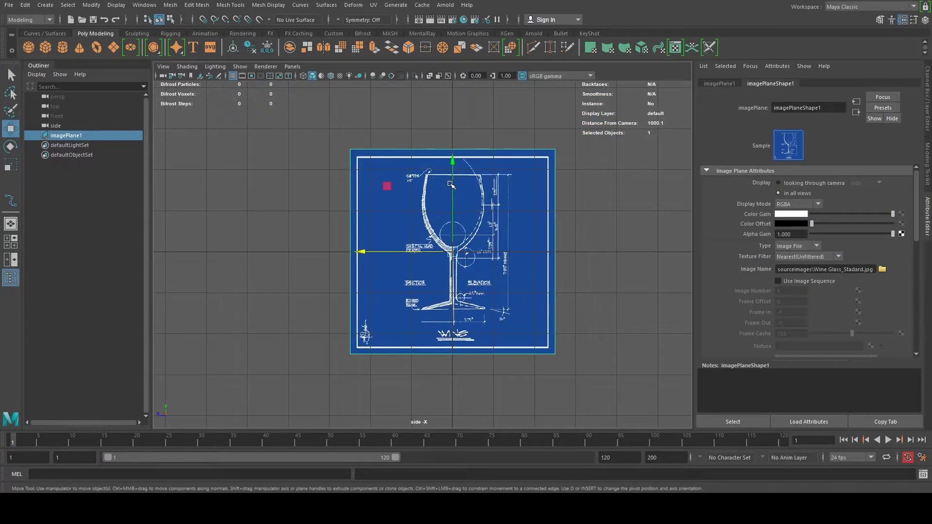
pyautogui.moveTo(441, 170); pyautogui.dragTo(438, 109)
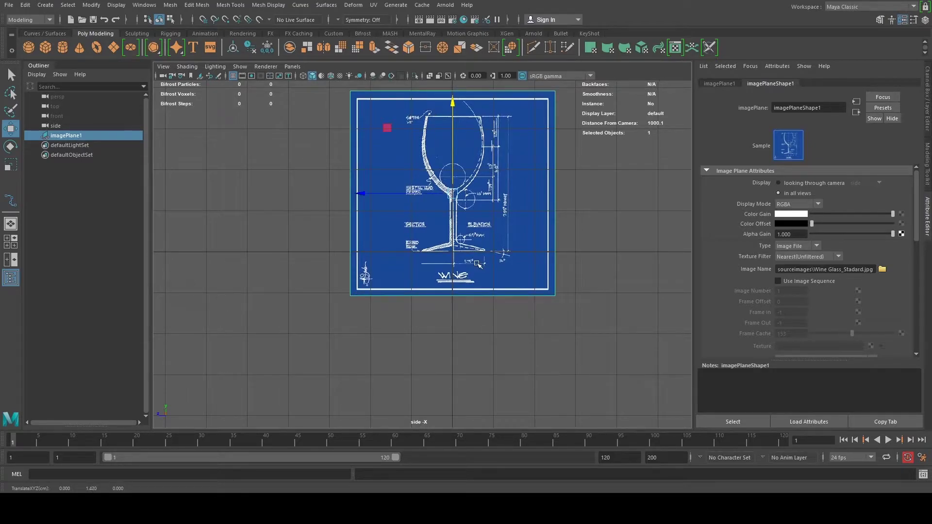
pyautogui.scroll(3, 472, 250)
pyautogui.scroll(3, 457, 247)
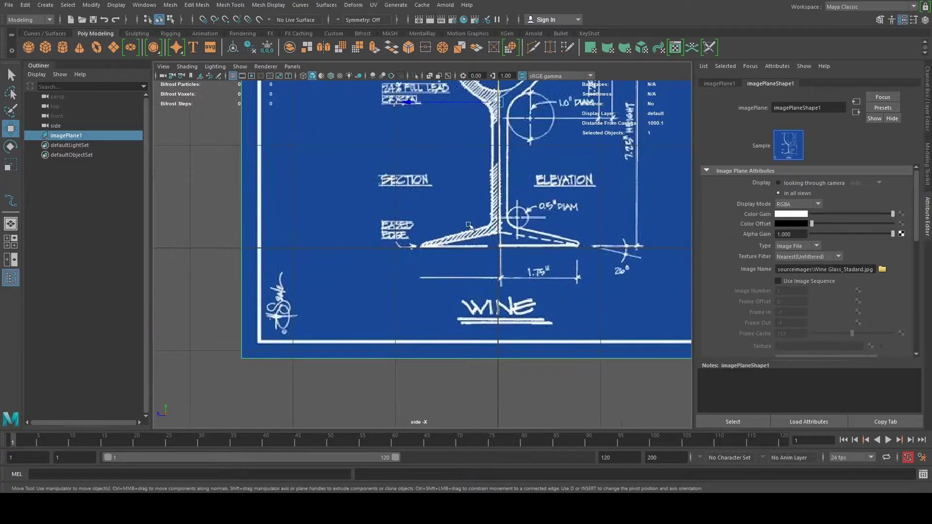
pyautogui.scroll(-6, 458, 247)
pyautogui.keyDown('alt'); pyautogui.moveTo(459, 224); pyautogui.dragTo(450, 291, button='middle'); pyautogui.keyUp('alt')
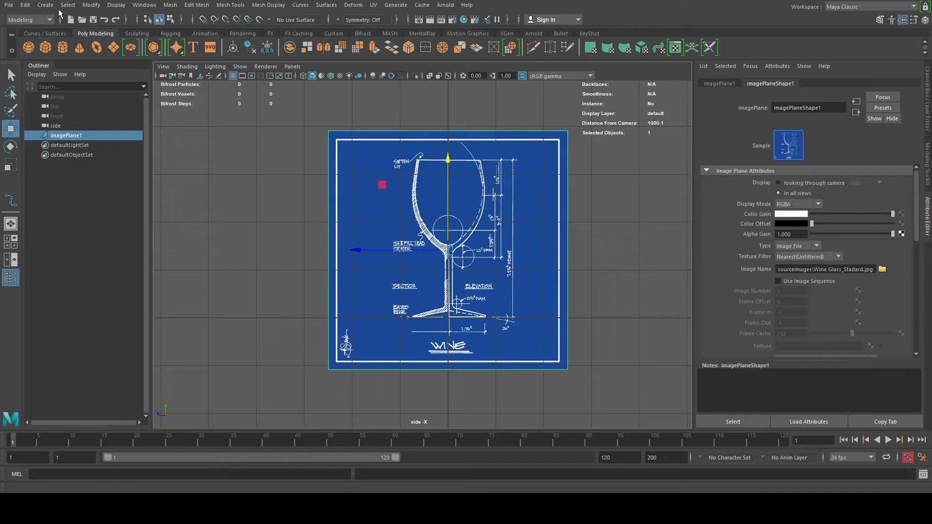
# Activate the EP Curve Tool from Create > Curve Tools.
pyautogui.click(45, 5)
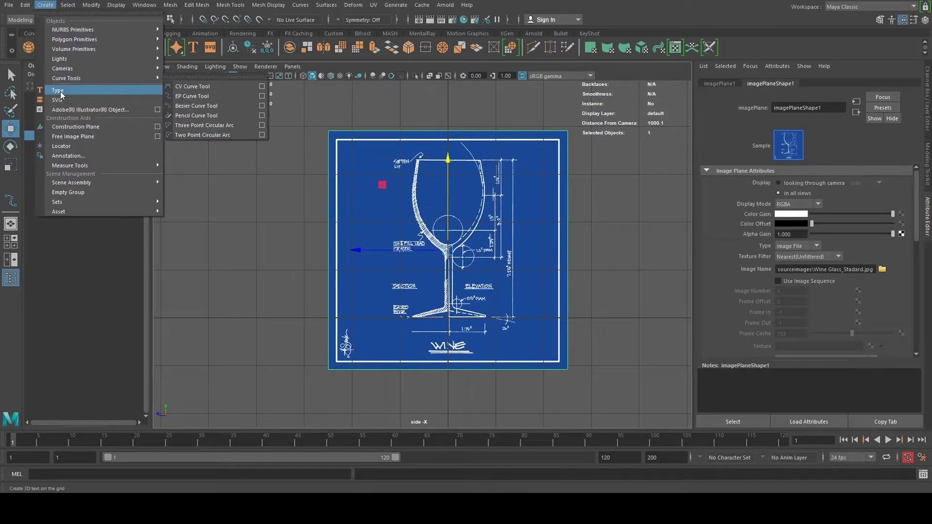
pyautogui.moveTo(67, 79)
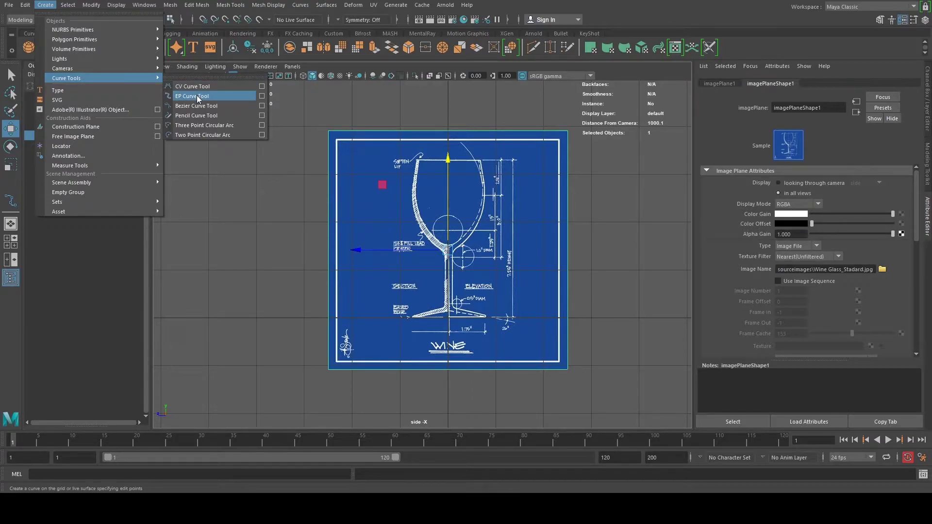
pyautogui.click(211, 96)
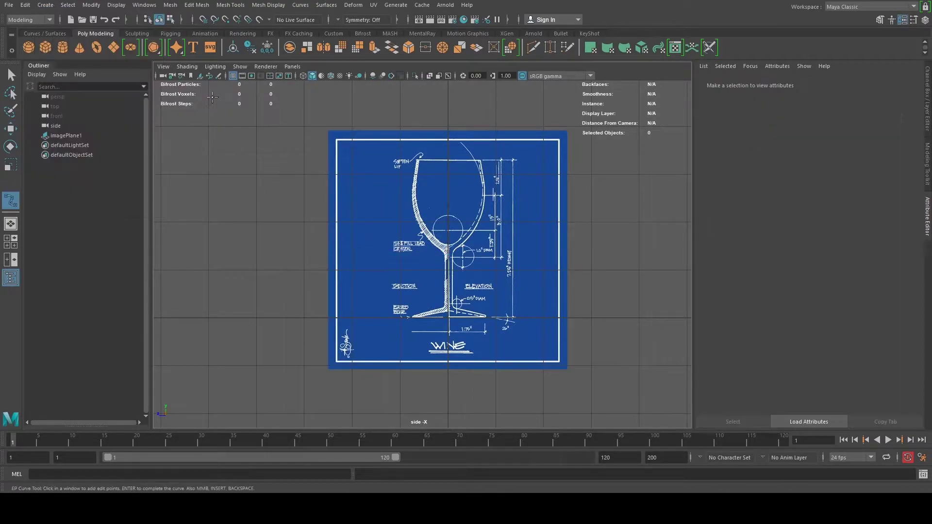
# Zoom and pan the side view onto the corner of the glass base.
pyautogui.scroll(5, 388, 265)
pyautogui.keyDown('alt'); pyautogui.moveTo(388, 265); pyautogui.dragTo(379, 237, button='middle'); pyautogui.keyUp('alt')
pyautogui.keyDown('alt'); pyautogui.moveTo(380, 237); pyautogui.dragTo(441, 318, button='right'); pyautogui.keyUp('alt')
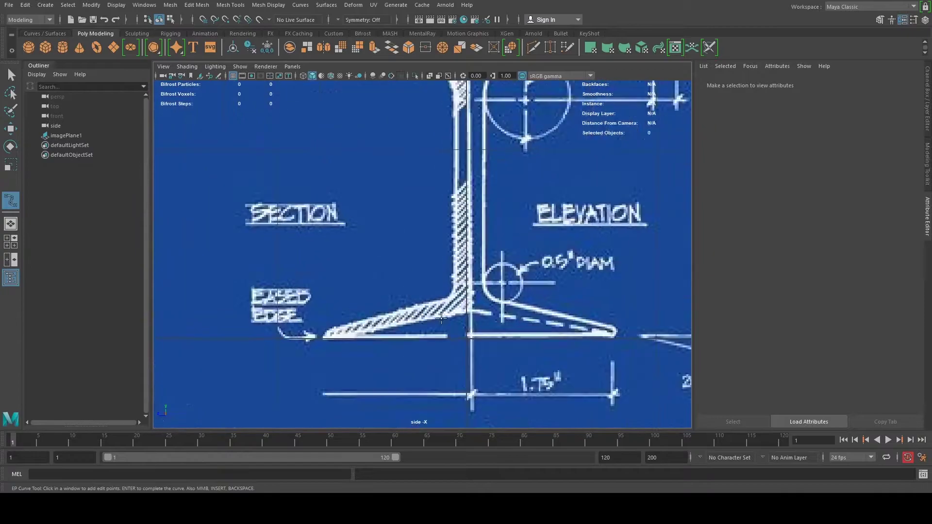
pyautogui.keyDown('alt'); pyautogui.moveTo(455, 343); pyautogui.dragTo(466, 290, button='middle'); pyautogui.keyUp('alt')
pyautogui.scroll(4, 464, 294)
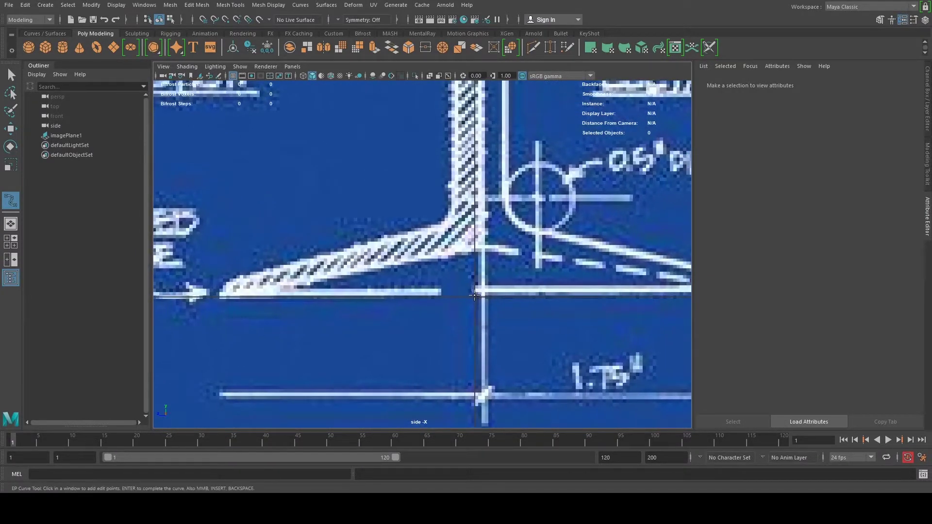
pyautogui.scroll(-15, 475, 296)
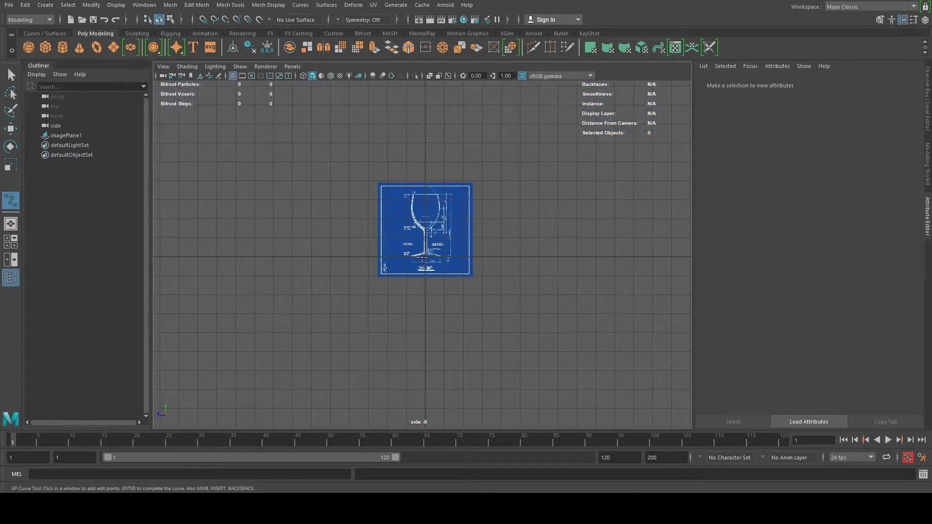
pyautogui.scroll(15, 425, 260)
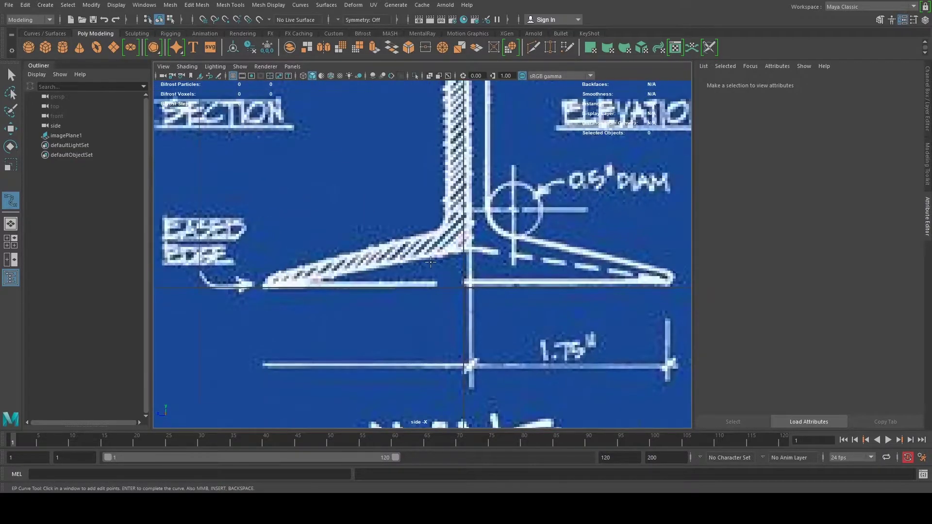
pyautogui.keyDown('alt'); pyautogui.moveTo(431, 262); pyautogui.dragTo(512, 313, button='middle'); pyautogui.keyUp('alt')
# Start the profile at the base corner and trace along the glass's bottom edge.
pyautogui.click(463, 302)
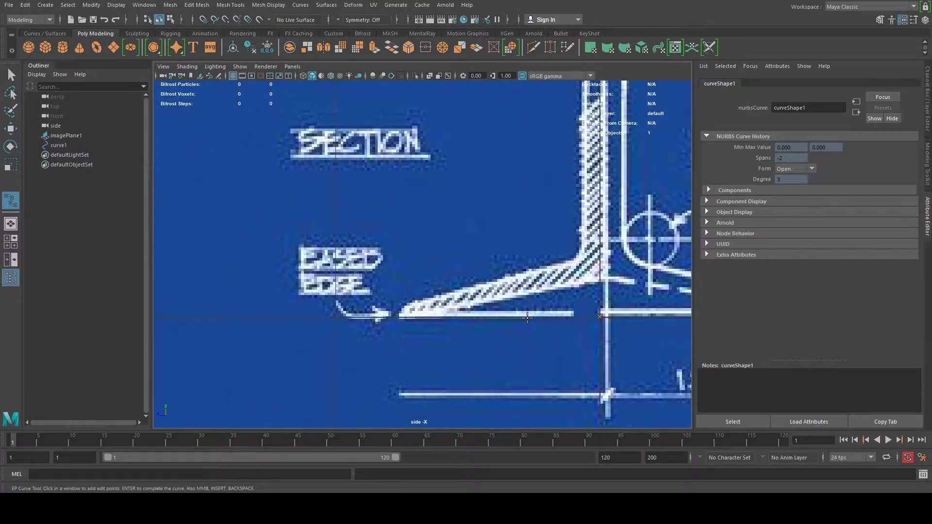
pyautogui.click(528, 318)
pyautogui.hotkey('ctrl', 'z')
pyautogui.click(515, 318)
pyautogui.click(451, 318)
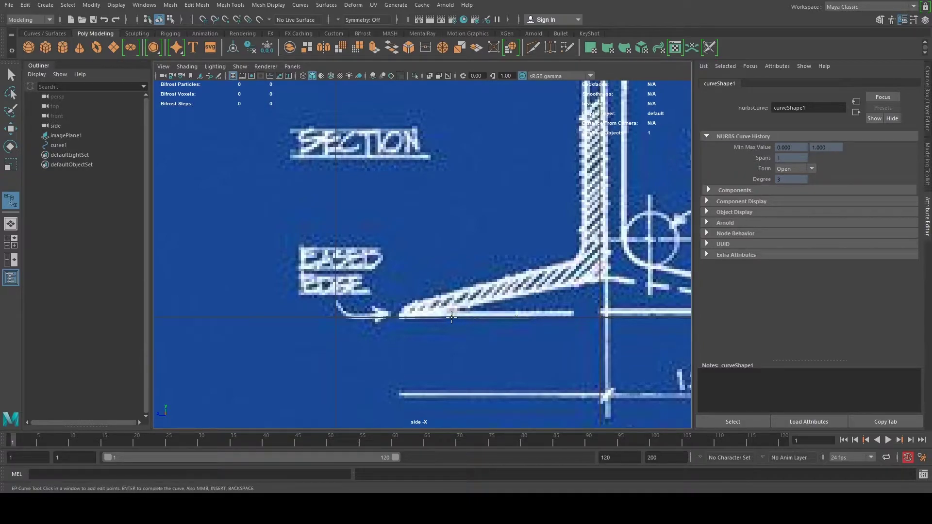
pyautogui.click(404, 318)
pyautogui.scroll(10, 397, 318)
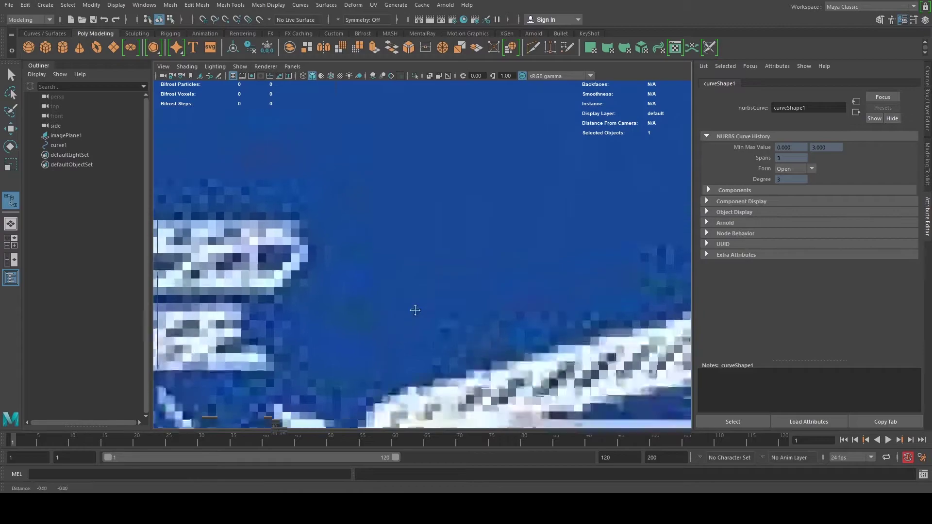
# Trace the base's outer tip and sloping top, redoing misplaced points.
pyautogui.click(418, 263)
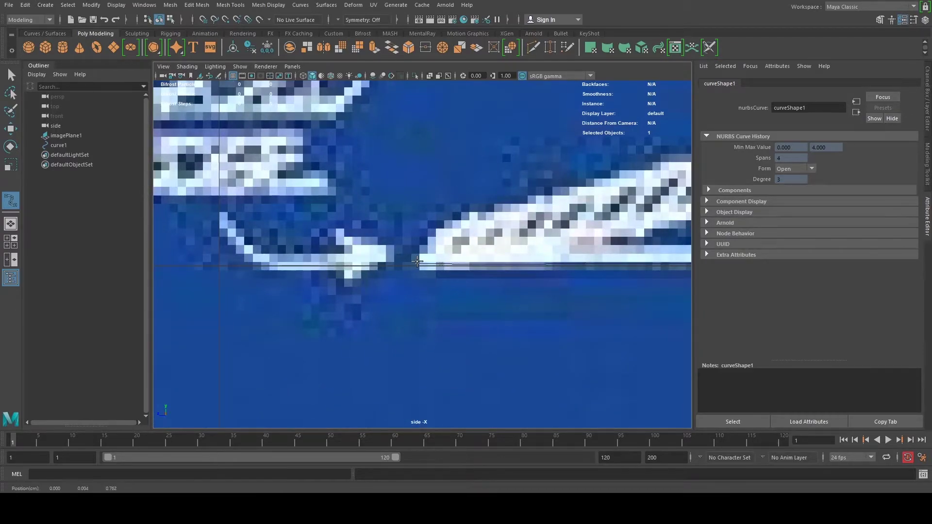
pyautogui.click(426, 244)
pyautogui.hotkey('ctrl', 'z')
pyautogui.hotkey('ctrl', 'z')
pyautogui.click(420, 253)
pyautogui.hotkey('ctrl', 'z')
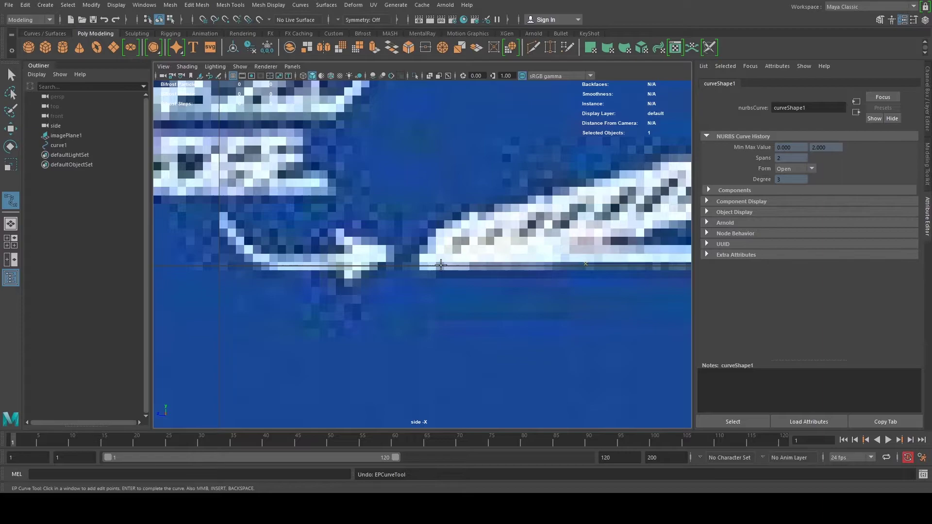
pyautogui.click(417, 257)
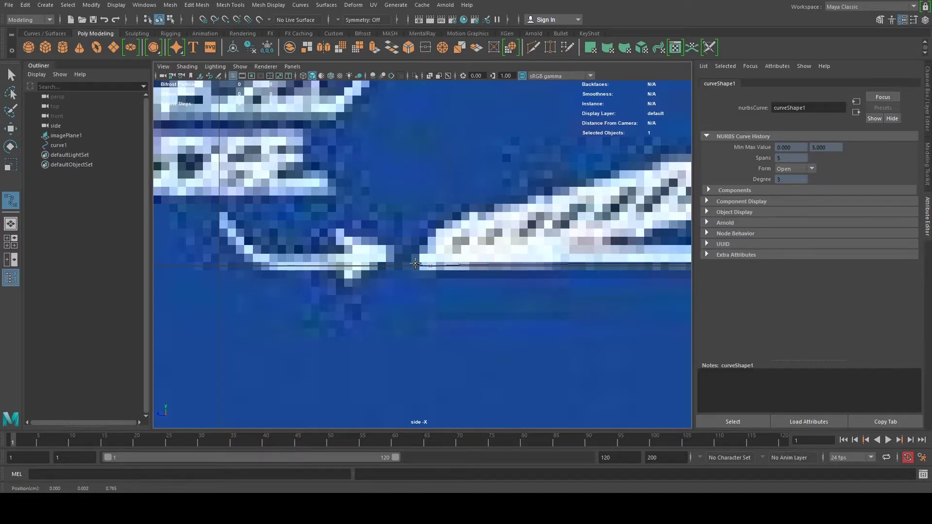
pyautogui.click(424, 247)
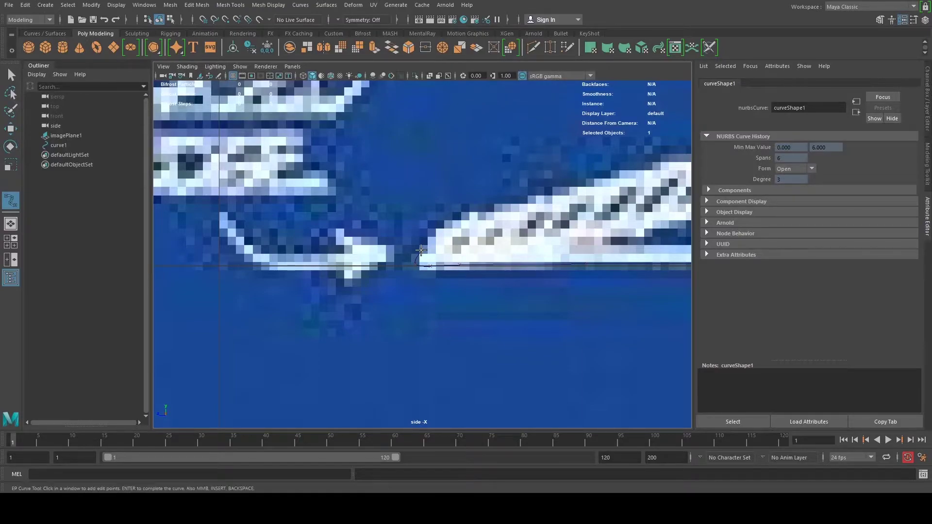
pyautogui.click(452, 221)
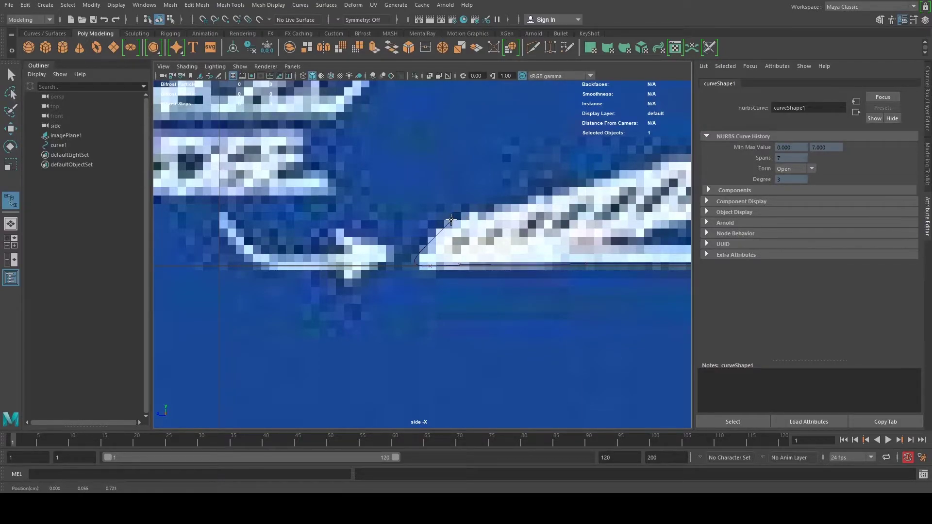
pyautogui.click(565, 190)
pyautogui.scroll(-5, 537, 200)
pyautogui.scroll(10, 420, 255)
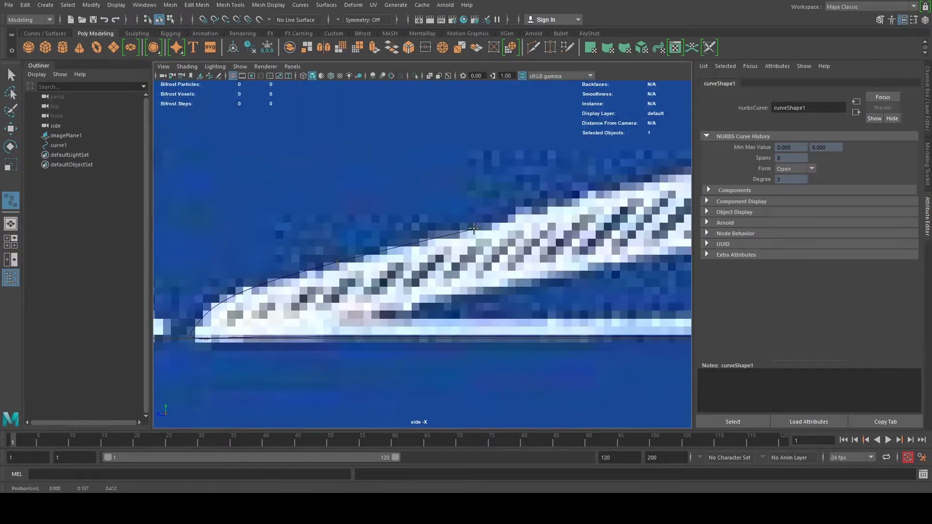
# Add points along the base's upper edge to where it meets the stem.
pyautogui.click(477, 226)
pyautogui.keyDown('alt'); pyautogui.moveTo(531, 217); pyautogui.dragTo(409, 245, button='middle'); pyautogui.keyUp('alt')
pyautogui.click(459, 227)
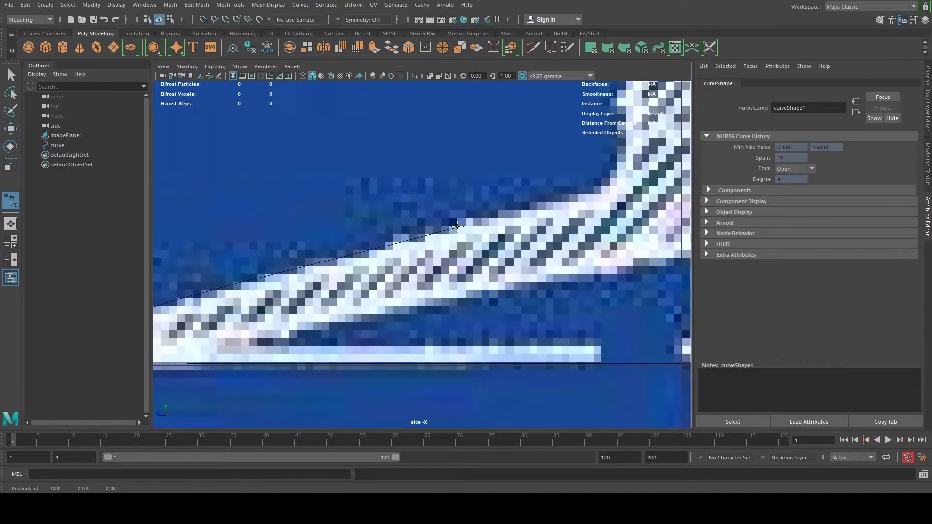
pyautogui.click(561, 201)
pyautogui.keyDown('alt'); pyautogui.moveTo(580, 194); pyautogui.dragTo(477, 240, button='middle'); pyautogui.keyUp('alt')
# Trace up the stem's left edge, panning the view as it rises.
pyautogui.click(511, 214)
pyautogui.hotkey('ctrl', 'z')
pyautogui.click(503, 227)
pyautogui.click(514, 190)
pyautogui.click(521, 104)
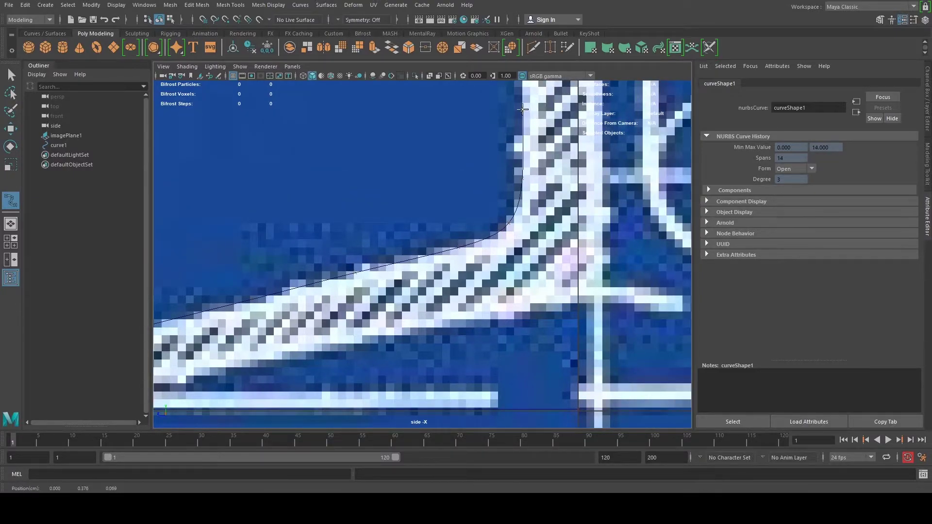
pyautogui.keyDown('alt'); pyautogui.moveTo(523, 106); pyautogui.dragTo(525, 379, button='middle'); pyautogui.keyUp('alt')
pyautogui.scroll(-2, 510, 219)
pyautogui.click(496, 157)
pyautogui.keyDown('alt'); pyautogui.moveTo(500, 146); pyautogui.dragTo(500, 290, button='middle'); pyautogui.keyUp('alt')
pyautogui.click(497, 178)
# Trace the bowl's outer wall upward toward the lip.
pyautogui.keyDown('alt'); pyautogui.moveTo(510, 229); pyautogui.dragTo(558, 388, button='middle'); pyautogui.keyUp('alt')
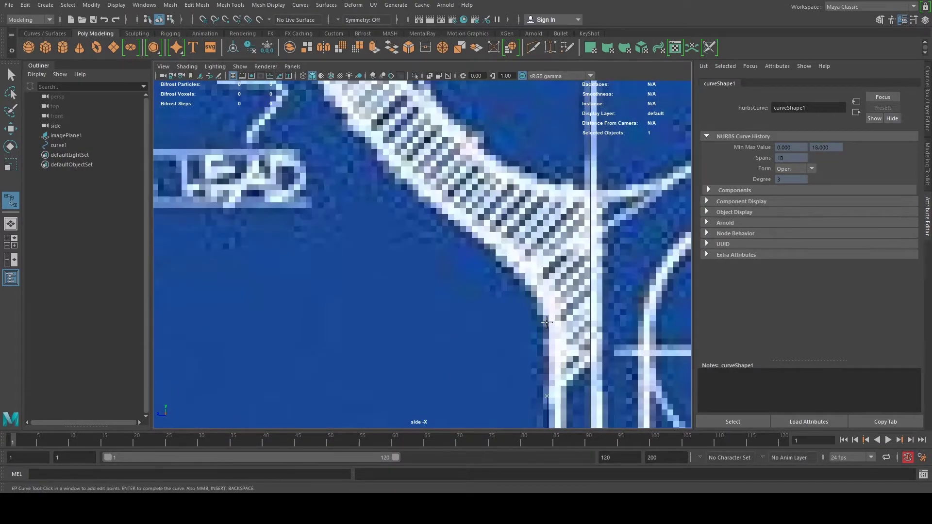
pyautogui.click(552, 339)
pyautogui.click(515, 267)
pyautogui.keyDown('alt'); pyautogui.moveTo(368, 221); pyautogui.dragTo(499, 389, button='middle'); pyautogui.keyUp('alt')
pyautogui.click(519, 327)
pyautogui.click(468, 269)
pyautogui.keyDown('alt'); pyautogui.moveTo(429, 194); pyautogui.dragTo(486, 394, button='middle'); pyautogui.keyUp('alt')
pyautogui.click(525, 401)
pyautogui.click(478, 326)
pyautogui.click(450, 265)
pyautogui.click(447, 269)
pyautogui.click(475, 299)
# Trace the top of the wall around the rounded lip to its inner side.
pyautogui.keyDown('alt'); pyautogui.moveTo(480, 179); pyautogui.dragTo(510, 334, button='middle'); pyautogui.keyUp('alt')
pyautogui.click(514, 329)
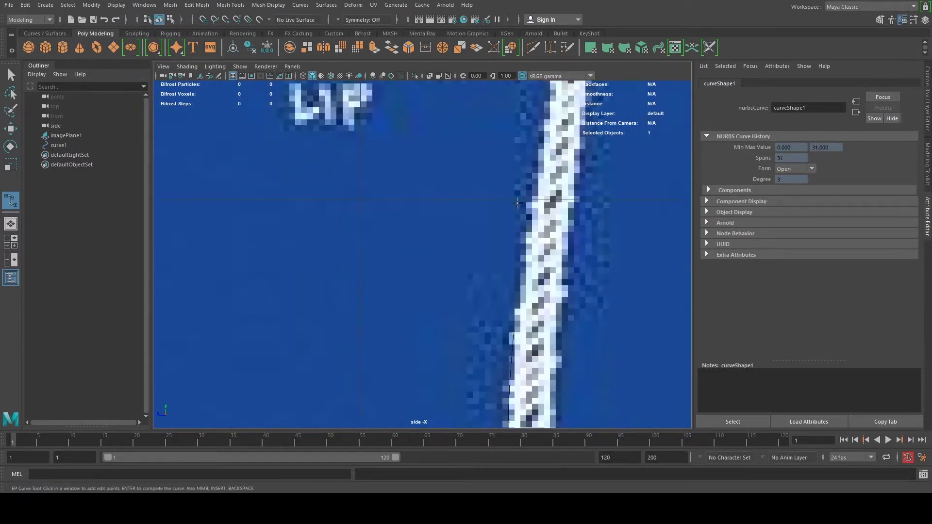
pyautogui.click(526, 230)
pyautogui.keyDown('alt'); pyautogui.moveTo(558, 92); pyautogui.dragTo(537, 282, button='middle'); pyautogui.keyUp('alt')
pyautogui.click(528, 259)
pyautogui.click(535, 225)
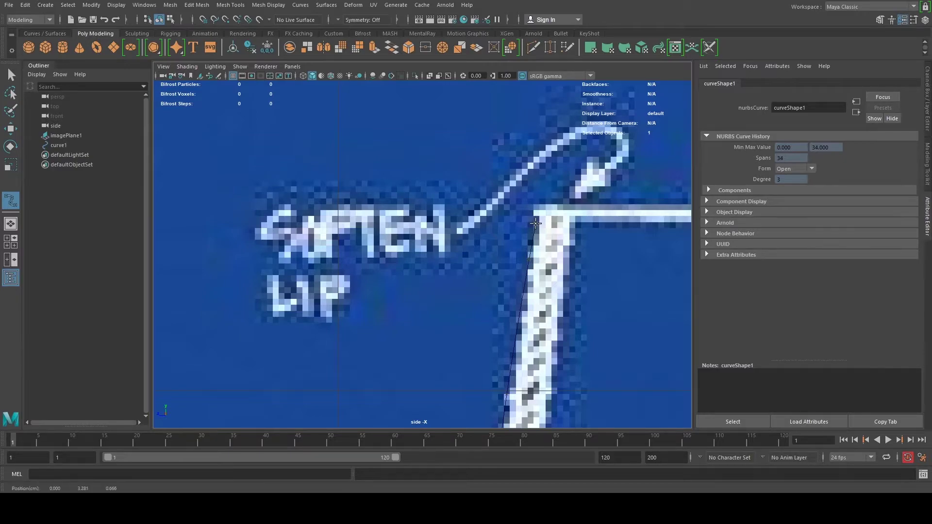
pyautogui.click(543, 209)
pyautogui.click(559, 207)
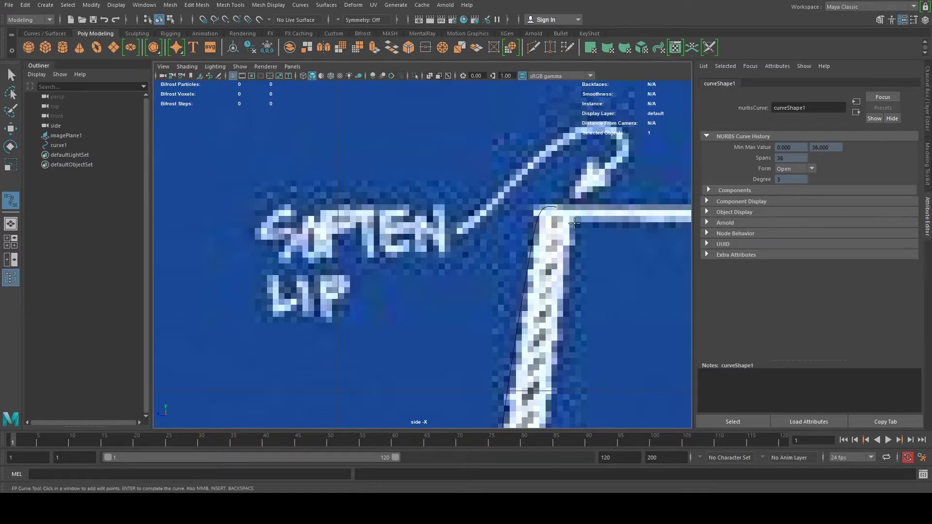
pyautogui.click(566, 219)
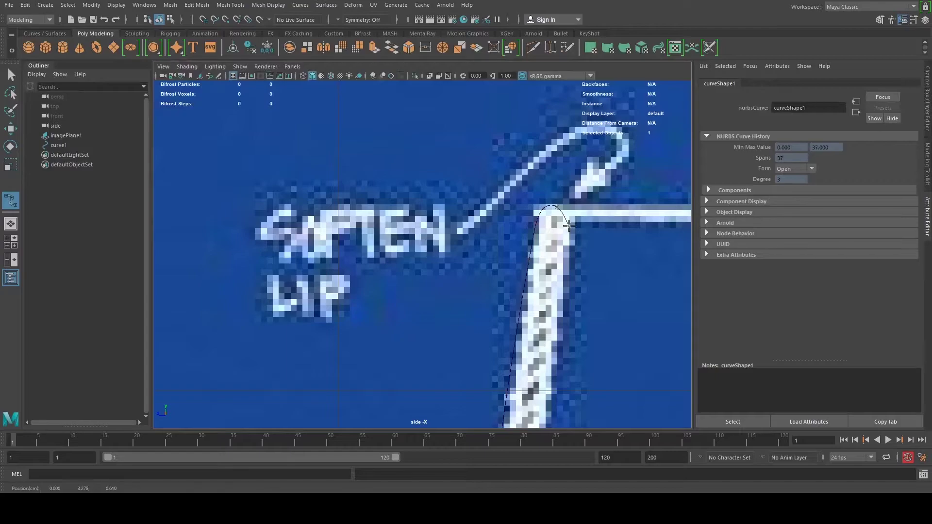
pyautogui.click(564, 250)
# Trace down the bowl's inner wall along its inner curve.
pyautogui.keyDown('alt'); pyautogui.moveTo(562, 252); pyautogui.dragTo(563, 201, button='middle'); pyautogui.keyUp('alt')
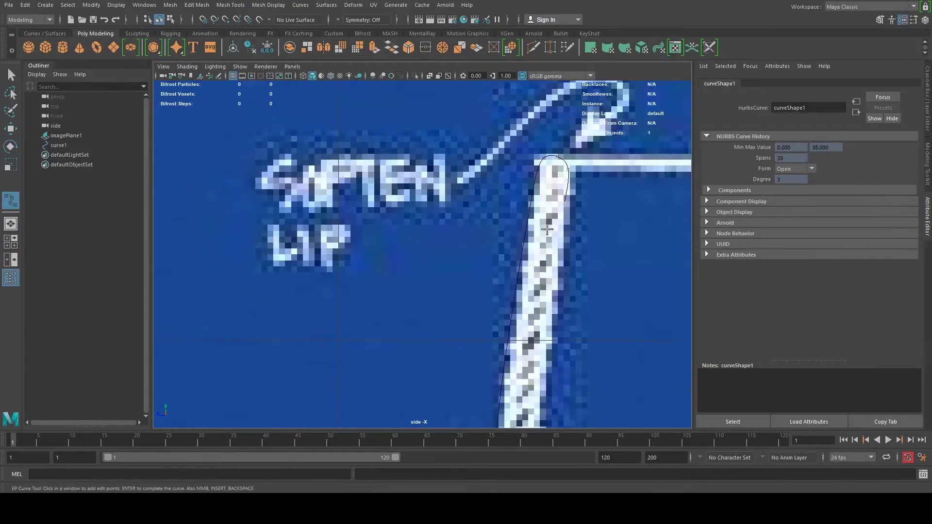
pyautogui.click(557, 287)
pyautogui.click(560, 173)
pyautogui.keyDown('alt'); pyautogui.moveTo(568, 340); pyautogui.dragTo(524, 122, button='middle'); pyautogui.keyUp('alt')
pyautogui.click(585, 335)
pyautogui.click(581, 272)
pyautogui.click(646, 371)
pyautogui.scroll(-4, 557, 291)
pyautogui.click(540, 293)
pyautogui.click(579, 320)
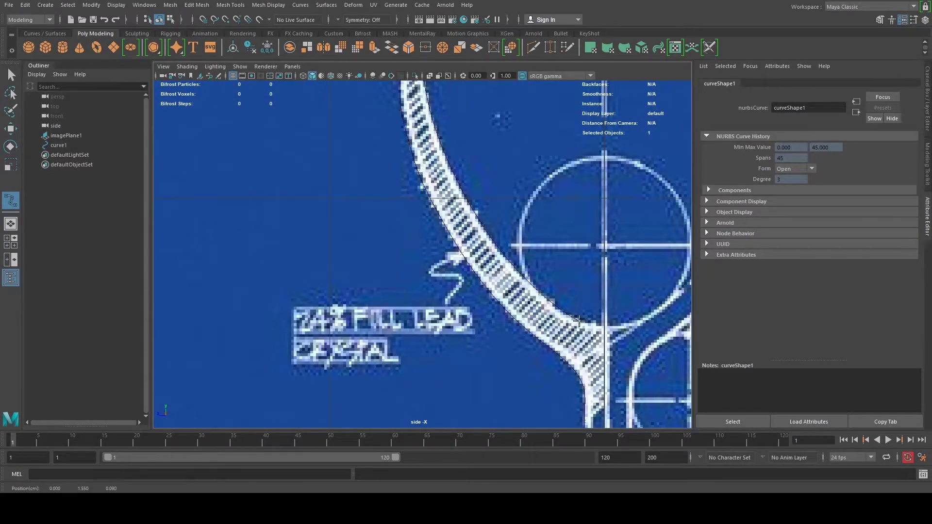
# End the profile on the centre line, finishing the 46-span curve, and return to four views.
pyautogui.scroll(3, 577, 325)
pyautogui.keyDown('alt'); pyautogui.moveTo(573, 335); pyautogui.dragTo(362, 256, button='middle'); pyautogui.keyUp('alt')
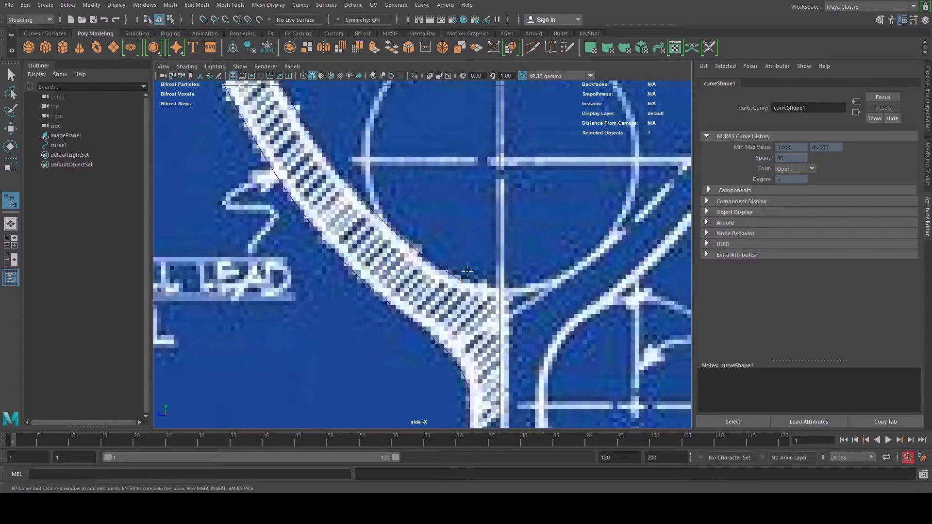
pyautogui.scroll(2, 465, 270)
pyautogui.keyDown('alt'); pyautogui.moveTo(509, 298); pyautogui.dragTo(470, 280, button='middle'); pyautogui.keyUp('alt')
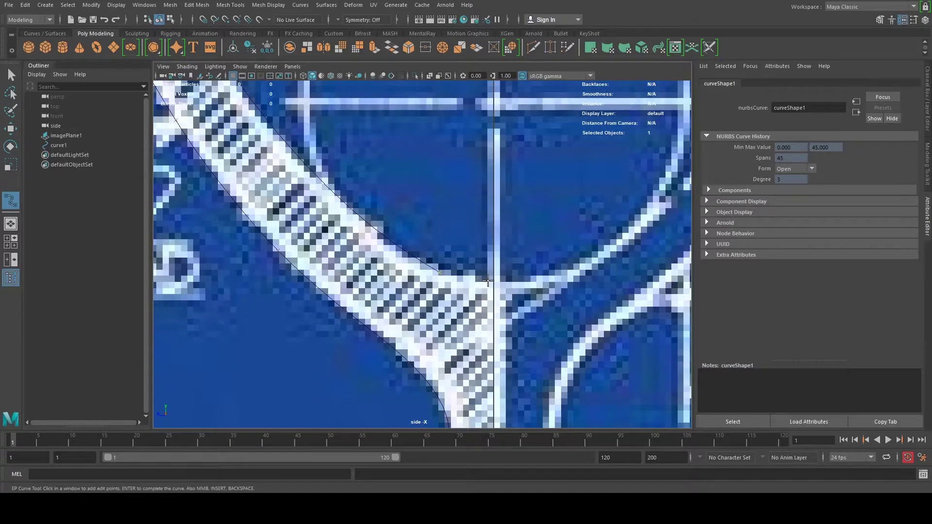
pyautogui.click(491, 282)
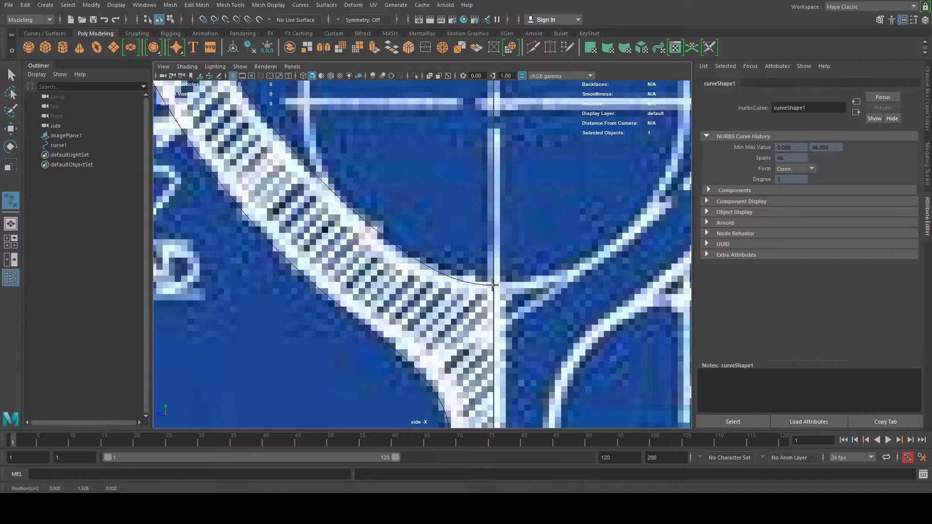
pyautogui.scroll(-5, 492, 285)
pyautogui.scroll(3, 471, 313)
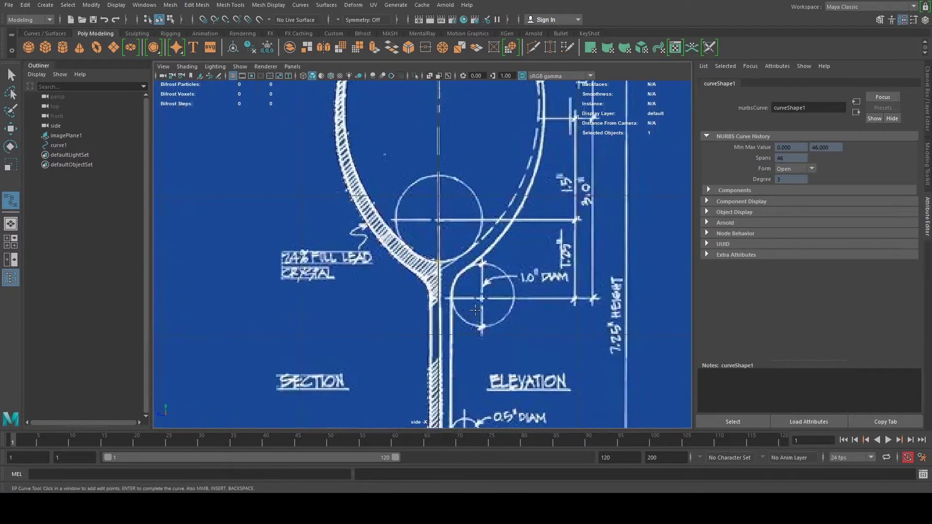
pyautogui.scroll(2, 475, 310)
pyautogui.press('w')
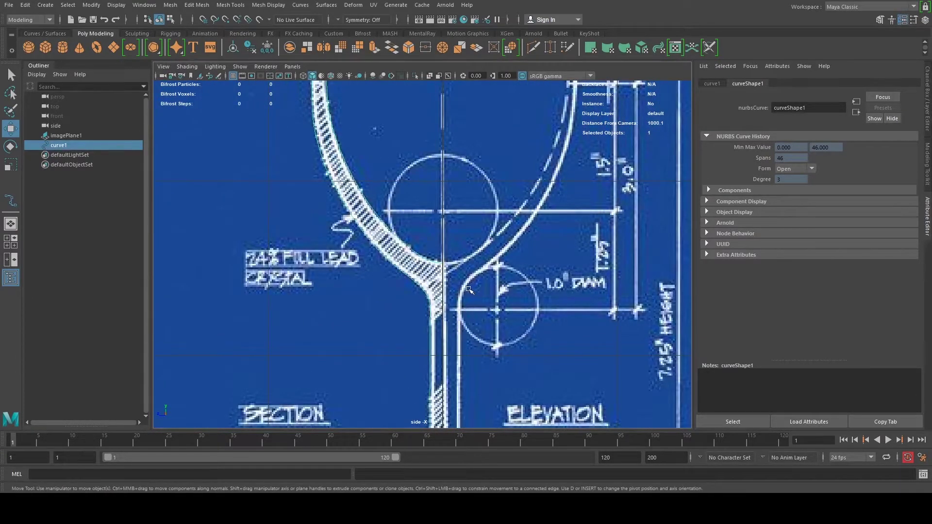
pyautogui.press('space')
pyautogui.press('space')
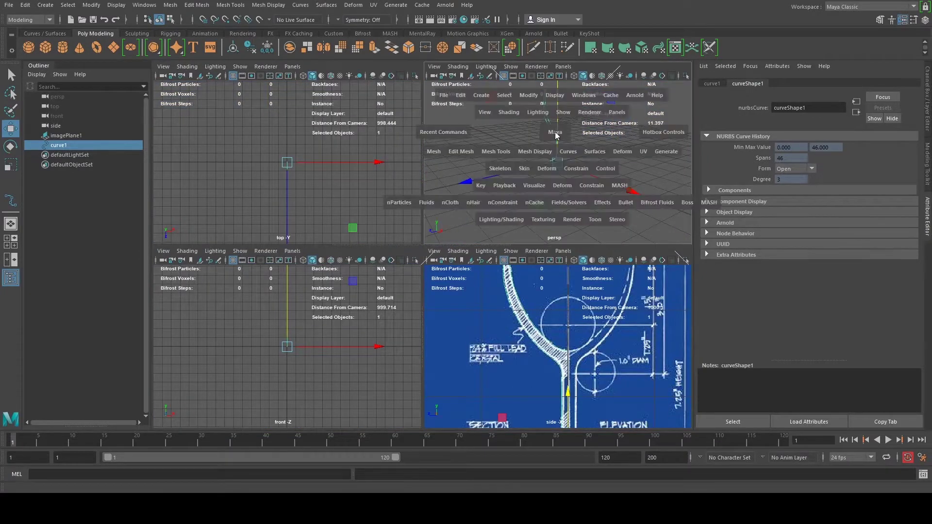
# Move one of curve1's control vertices to refine the profile shape.
pyautogui.keyDown('alt'); pyautogui.moveTo(542, 186); pyautogui.dragTo(476, 189); pyautogui.keyUp('alt')
pyautogui.scroll(5, 488, 200)
pyautogui.click(507, 192)
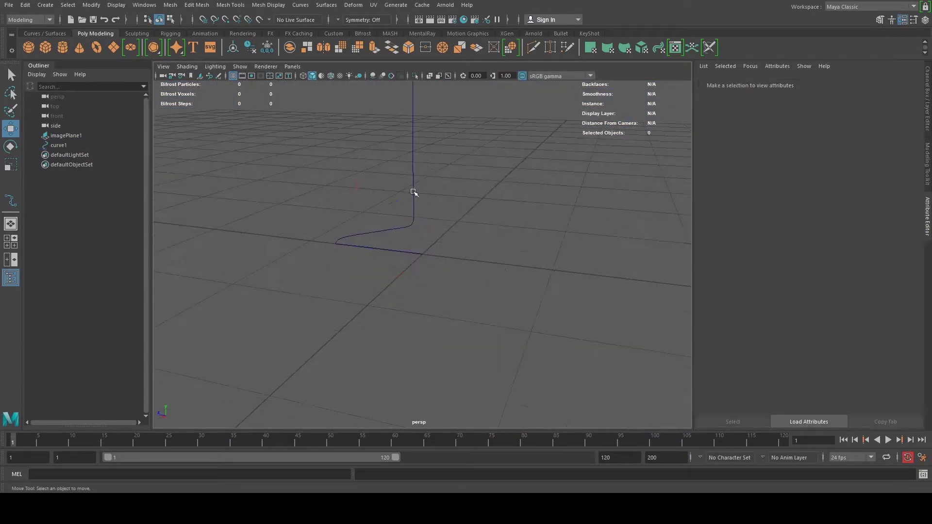
pyautogui.keyDown('alt'); pyautogui.moveTo(412, 192); pyautogui.dragTo(418, 296, button='middle'); pyautogui.keyUp('alt')
pyautogui.keyDown('alt'); pyautogui.moveTo(418, 296); pyautogui.dragTo(456, 248); pyautogui.keyUp('alt')
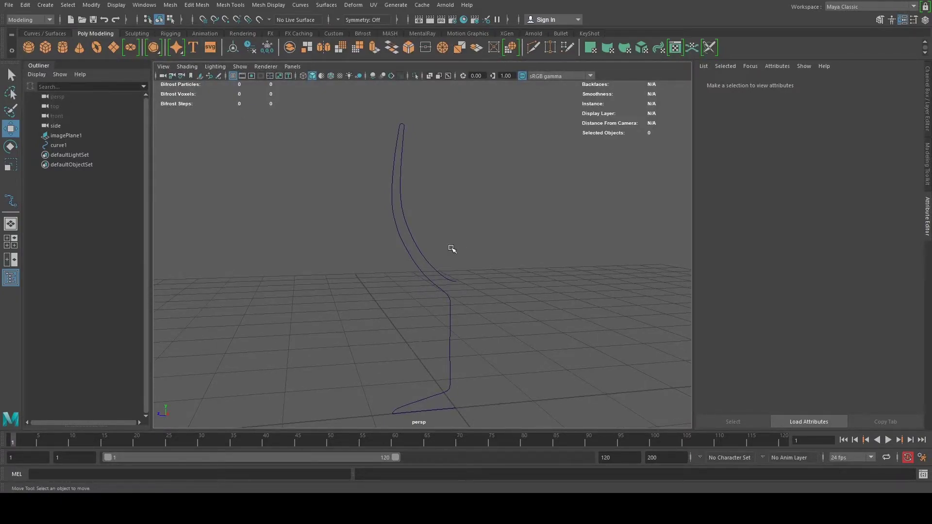
pyautogui.moveTo(416, 243); pyautogui.dragTo(382, 246, button='right')
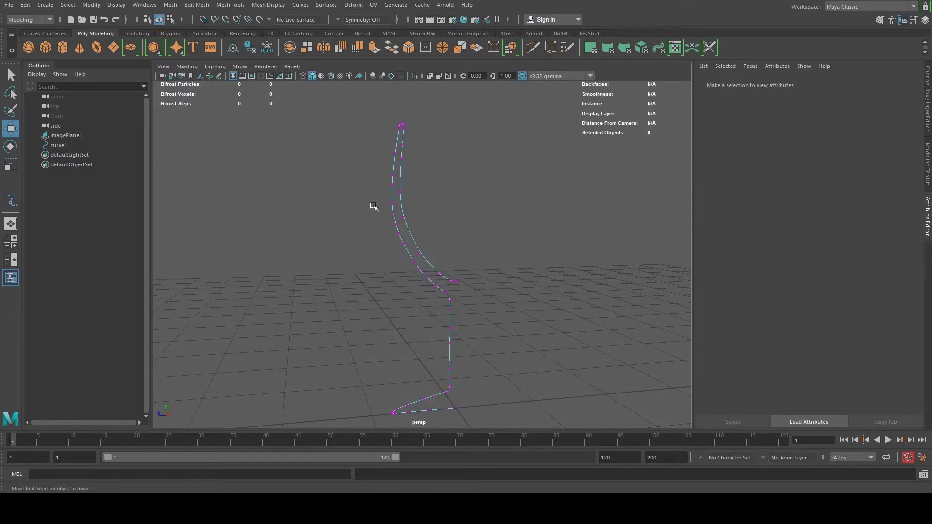
pyautogui.click(398, 213)
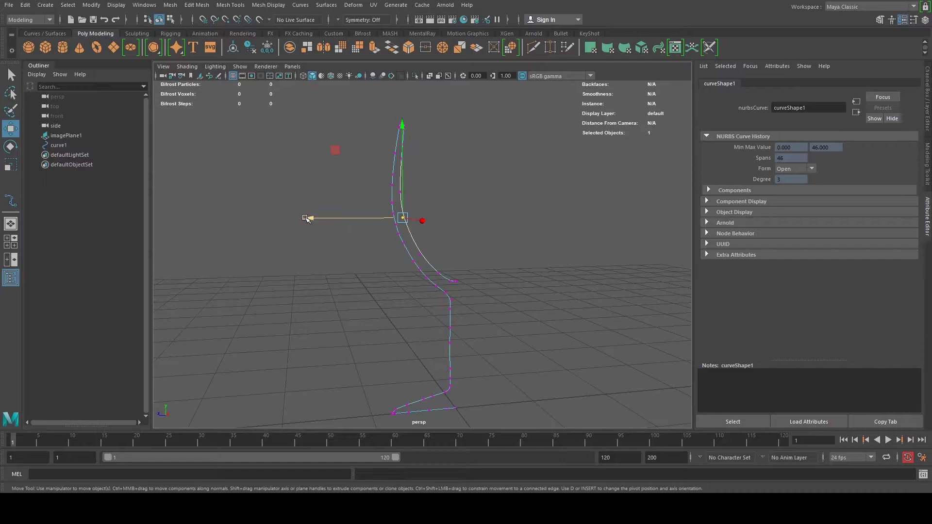
pyautogui.moveTo(304, 218); pyautogui.dragTo(354, 218)
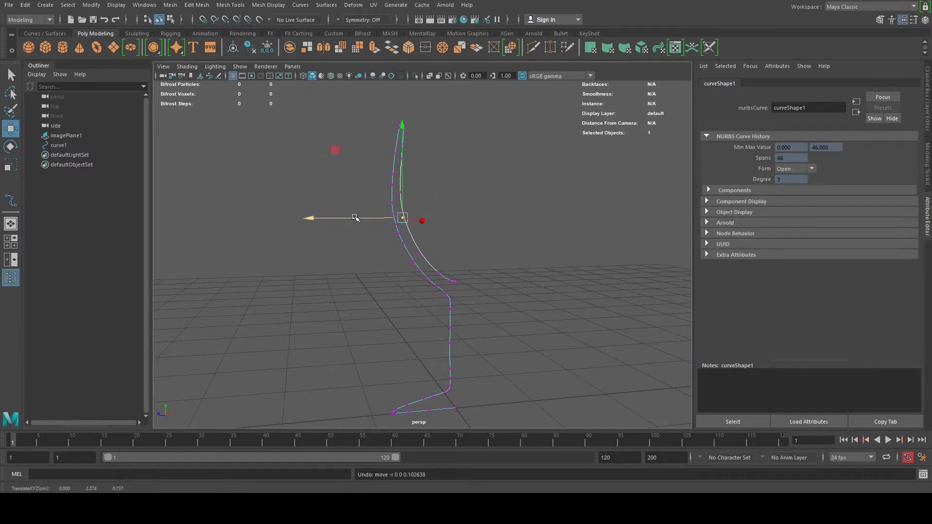
# Return to object mode and reselect the whole curve1 profile.
pyautogui.scroll(4, 380, 234)
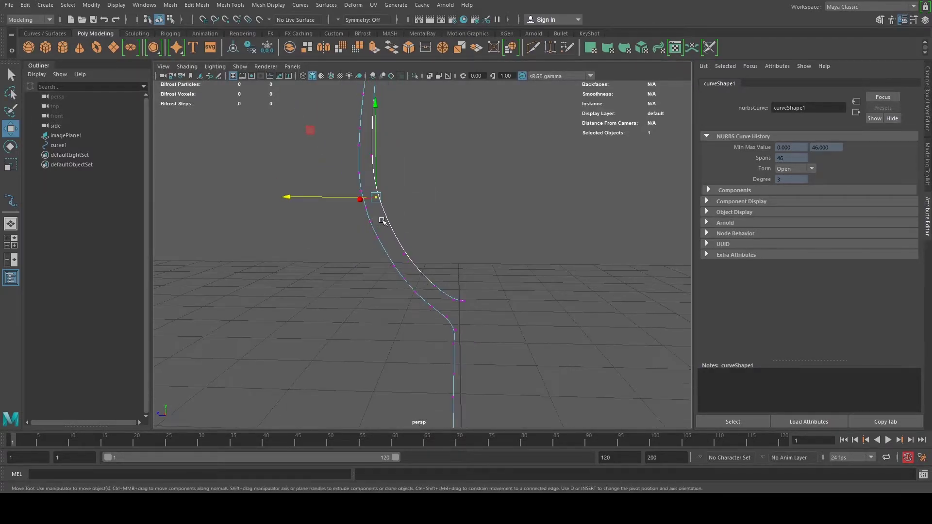
pyautogui.moveTo(383, 217); pyautogui.dragTo(404, 205, button='right')
pyautogui.click(423, 211)
pyautogui.scroll(-2, 424, 213)
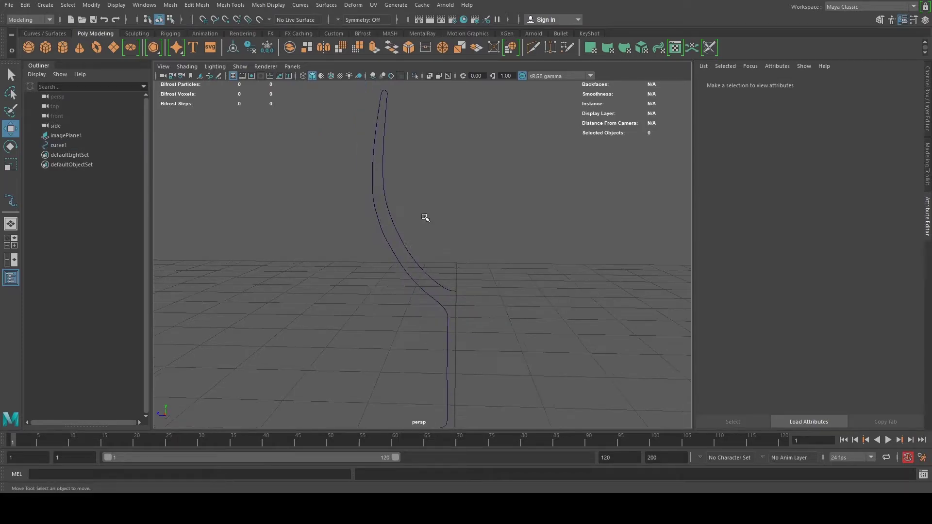
pyautogui.click(417, 236)
pyautogui.scroll(-3, 458, 224)
pyautogui.click(474, 221)
pyautogui.click(407, 251)
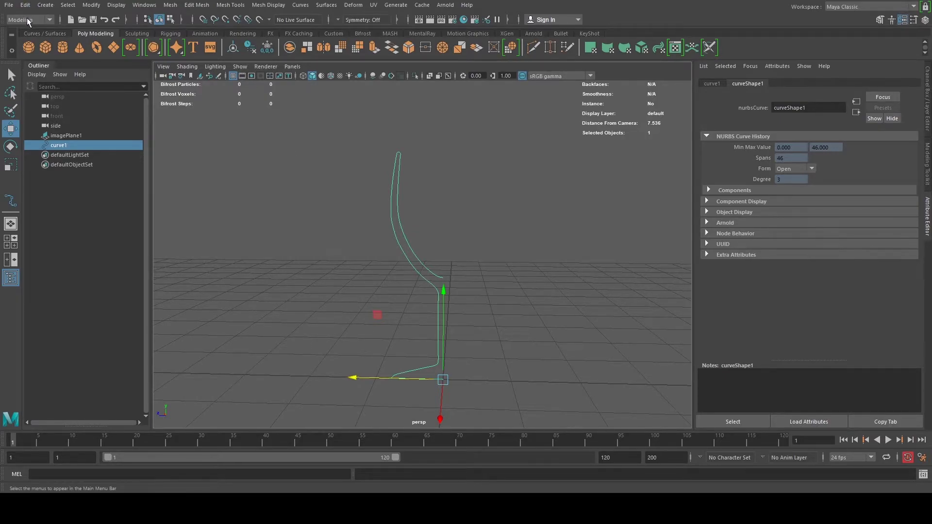
# Open the Surfaces > Revolve option box and move the dialog aside.
pyautogui.click(323, 6)
pyautogui.click(324, 6)
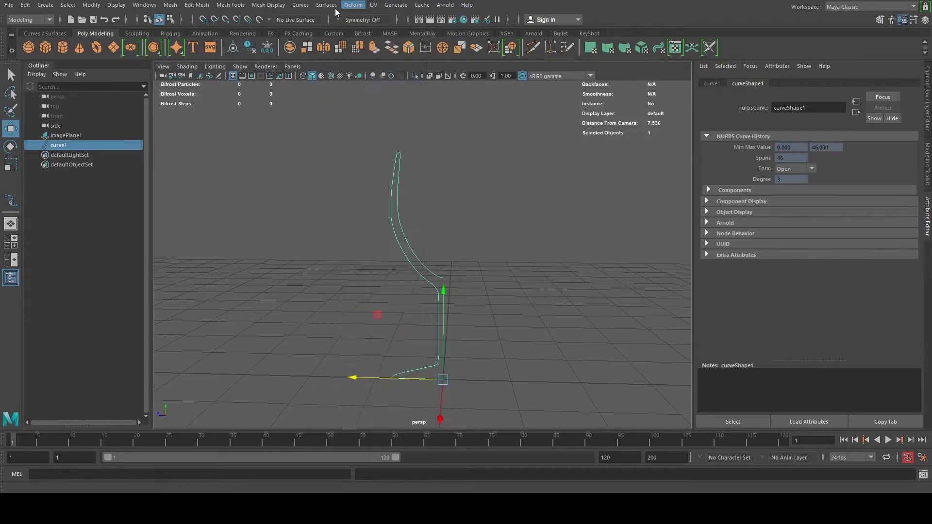
pyautogui.click(325, 6)
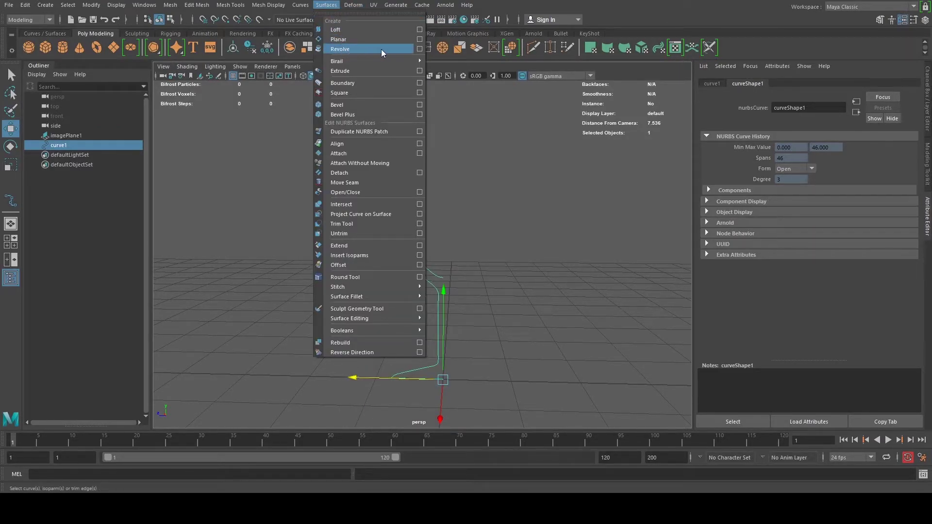
pyautogui.click(419, 49)
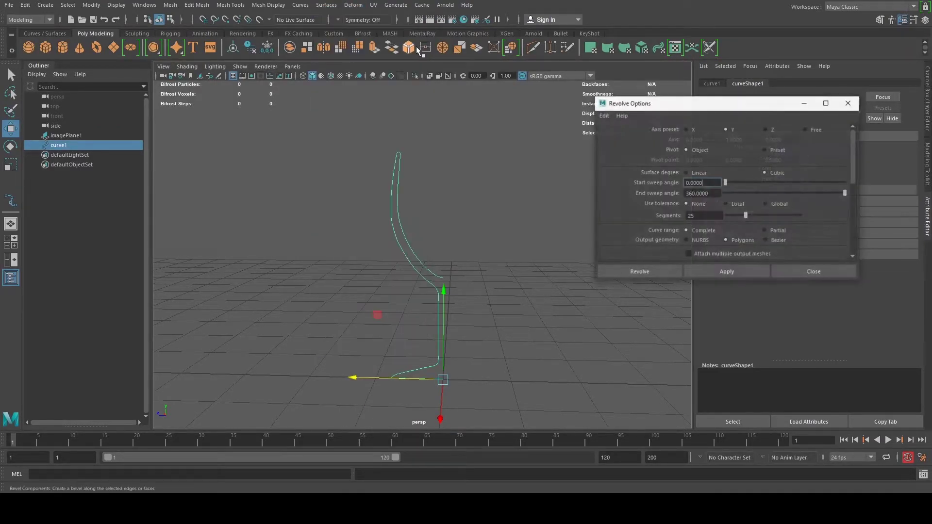
pyautogui.moveTo(634, 107); pyautogui.dragTo(525, 89)
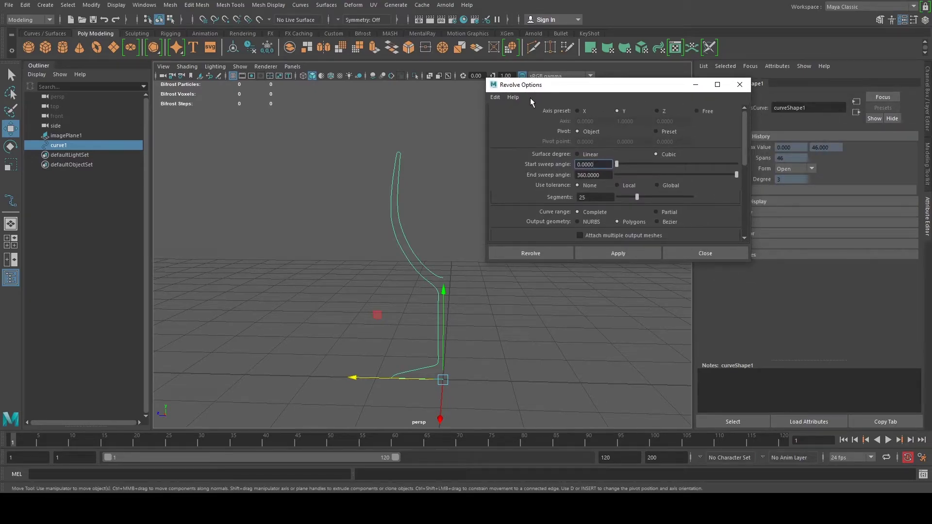
# Reset Revolve Options to defaults: Y axis, 0–360 sweep, 8 segments, NURBS output.
pyautogui.click(495, 97)
pyautogui.click(497, 96)
pyautogui.click(496, 96)
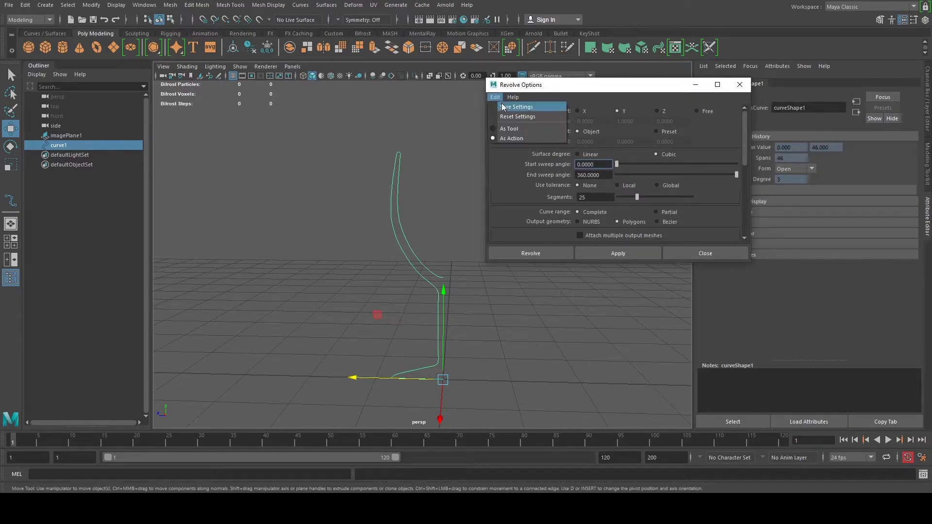
pyautogui.click(515, 117)
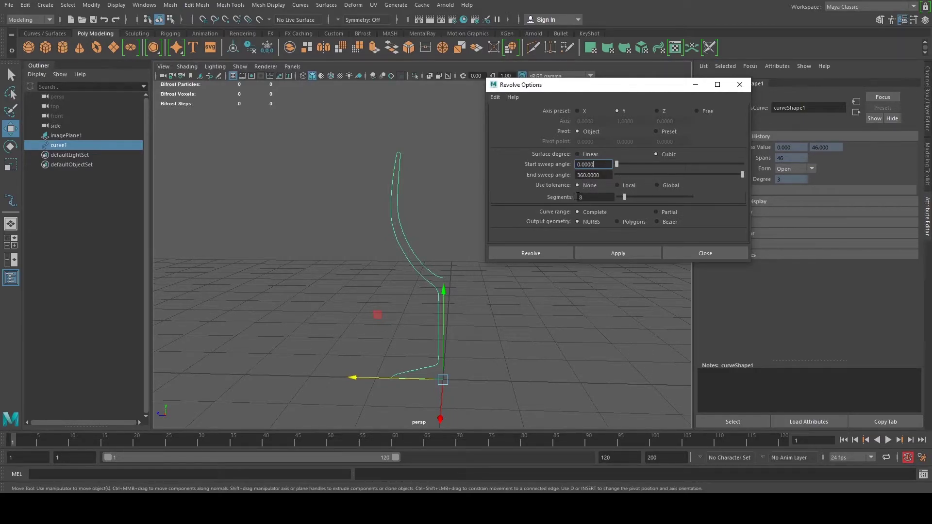
# In Revolve Options enter 25 segments, Polygons output, Count tessellation and a count of 500.
pyautogui.click(592, 197)
pyautogui.write('20')
pyautogui.press('BackSpace')
pyautogui.write('5')
pyautogui.click(617, 222)
pyautogui.scroll(-3, 741, 217)
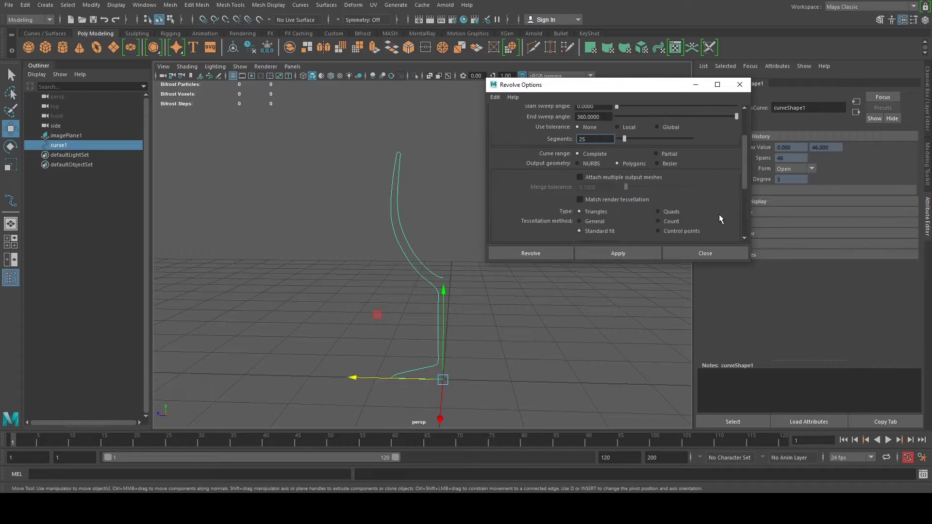
pyautogui.scroll(-2, 719, 219)
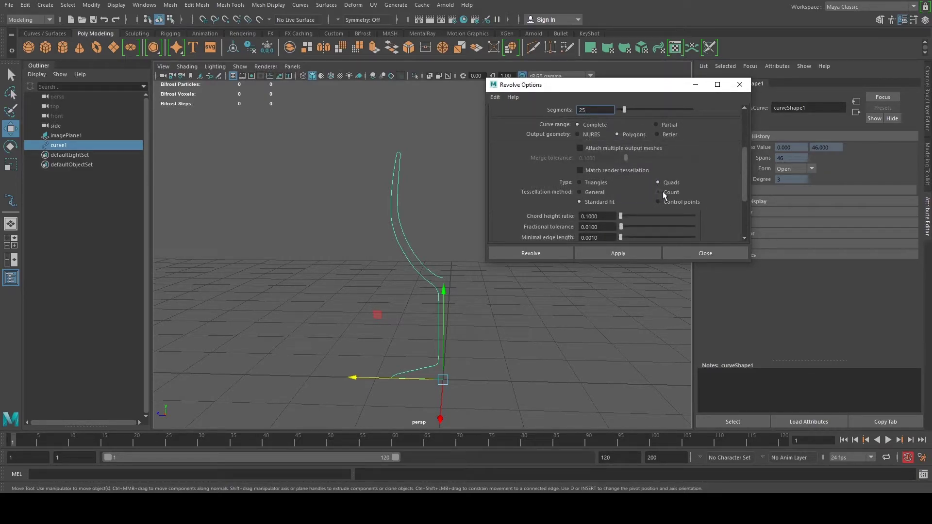
pyautogui.click(663, 191)
pyautogui.doubleClick(579, 215)
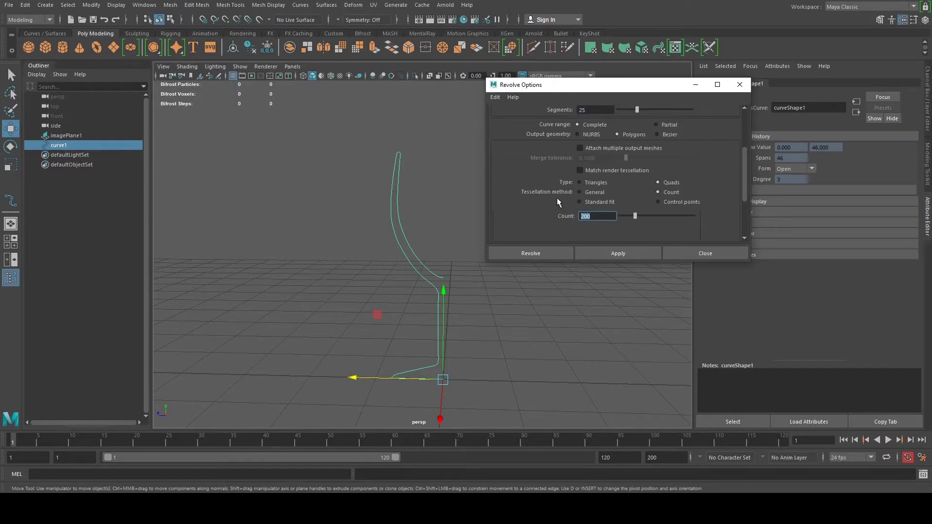
pyautogui.write('5')
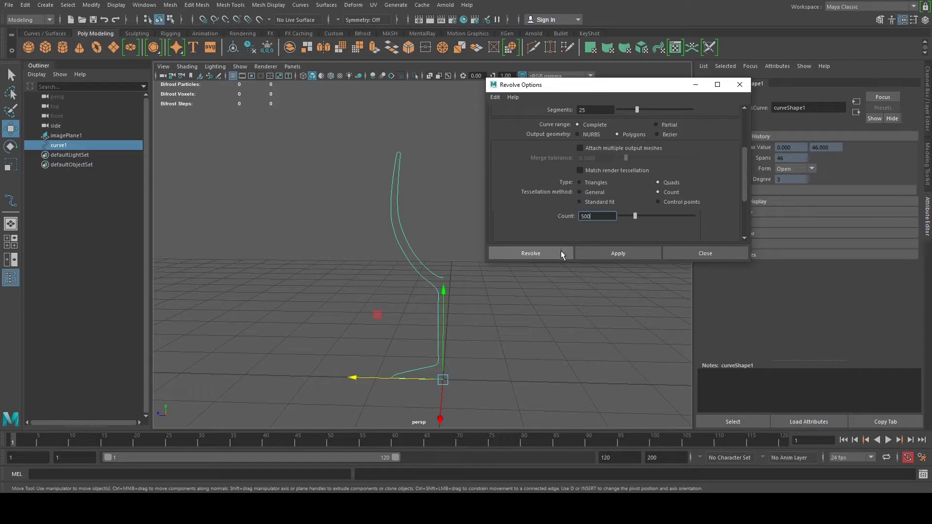
# Revolve curve1 into the revolvedSurface1 glass mesh and turn on smooth preview.
pyautogui.click(597, 253)
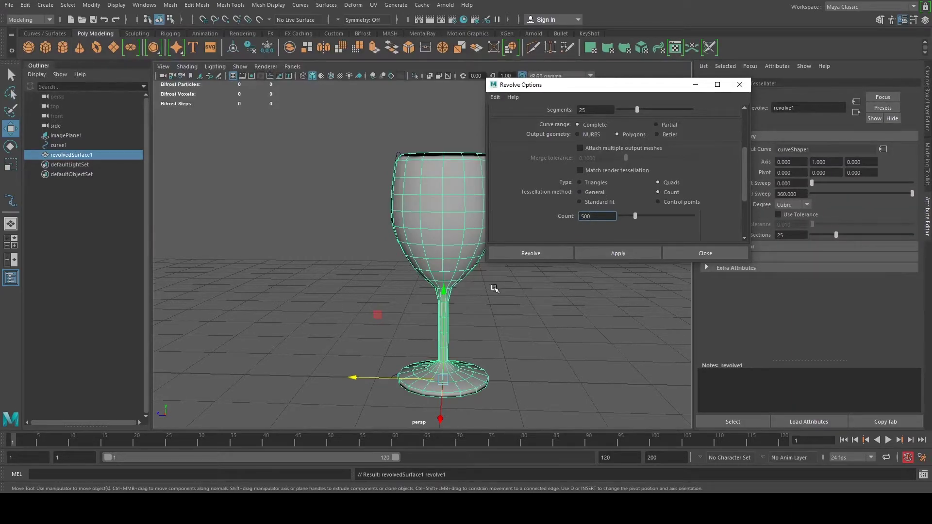
pyautogui.keyDown('alt'); pyautogui.moveTo(401, 282); pyautogui.dragTo(352, 302); pyautogui.keyUp('alt')
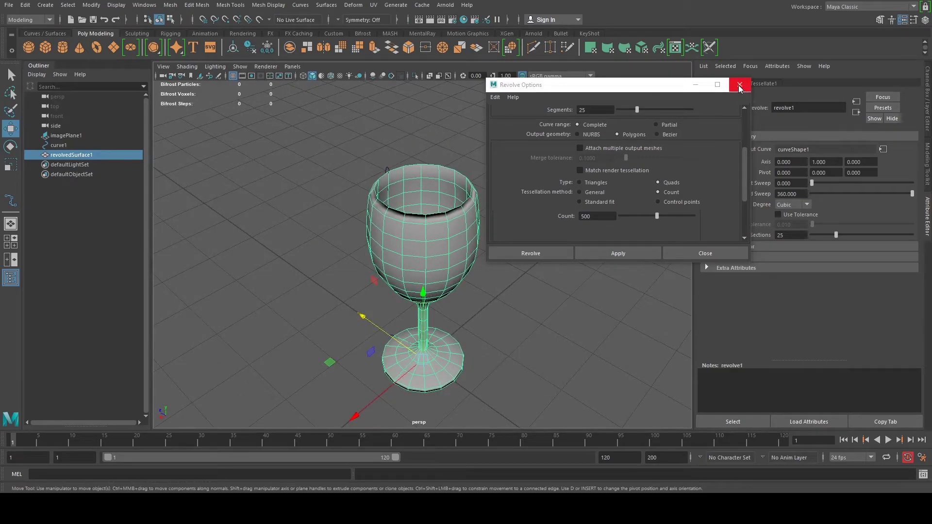
pyautogui.scroll(3, 552, 176)
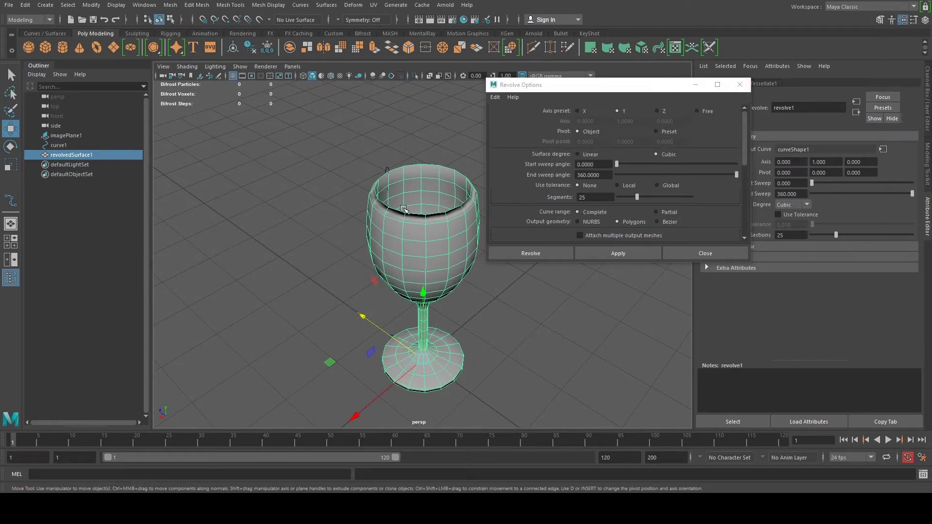
pyautogui.keyDown('alt'); pyautogui.moveTo(407, 211); pyautogui.dragTo(402, 170); pyautogui.keyUp('alt')
pyautogui.press('3')
pyautogui.click(420, 117)
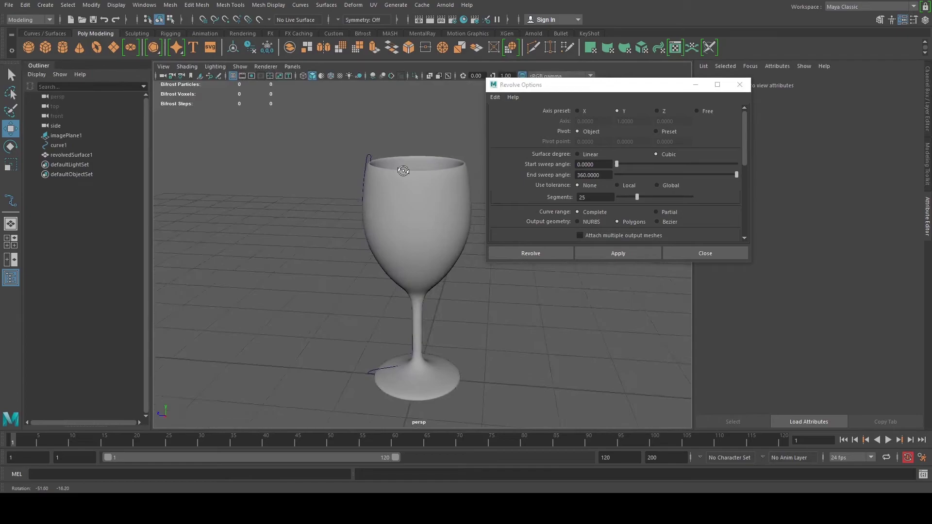
# Orbit, pan and zoom around the glass to inspect the bowl, stem and base.
pyautogui.keyDown('alt'); pyautogui.moveTo(403, 171); pyautogui.dragTo(364, 236, button='right'); pyautogui.keyUp('alt')
pyautogui.keyDown('alt'); pyautogui.moveTo(364, 236); pyautogui.dragTo(369, 217); pyautogui.keyUp('alt')
pyautogui.keyDown('alt'); pyautogui.moveTo(358, 335); pyautogui.dragTo(383, 202, button='middle'); pyautogui.keyUp('alt')
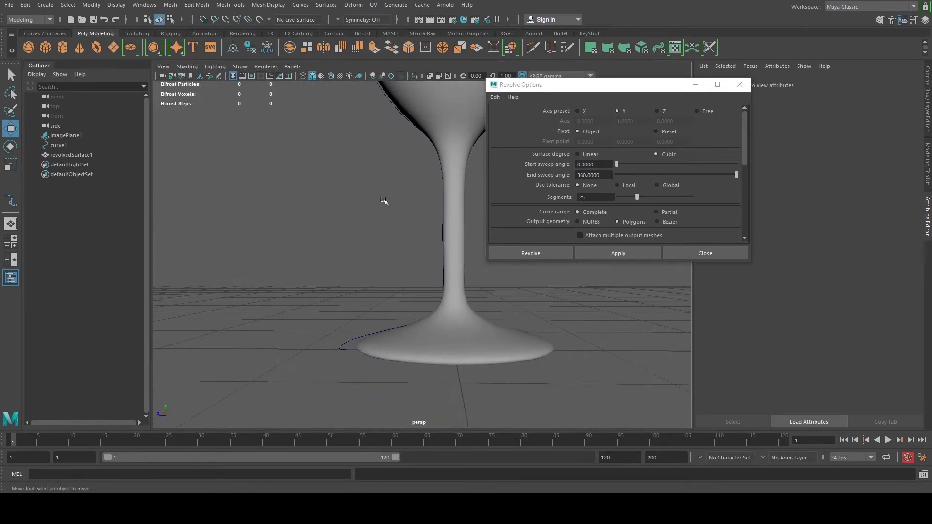
pyautogui.keyDown('alt'); pyautogui.moveTo(371, 320); pyautogui.dragTo(356, 349); pyautogui.keyUp('alt')
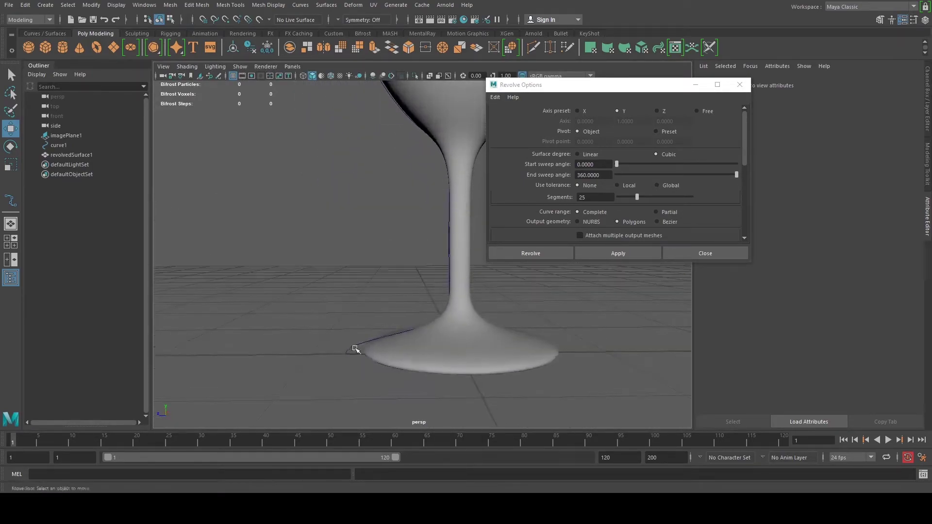
pyautogui.scroll(4, 355, 349)
pyautogui.keyDown('alt'); pyautogui.moveTo(355, 348); pyautogui.dragTo(369, 338, button='middle'); pyautogui.keyUp('alt')
pyautogui.click(380, 373)
pyautogui.scroll(-3, 358, 347)
pyautogui.keyDown('alt'); pyautogui.moveTo(357, 347); pyautogui.dragTo(339, 316); pyautogui.keyUp('alt')
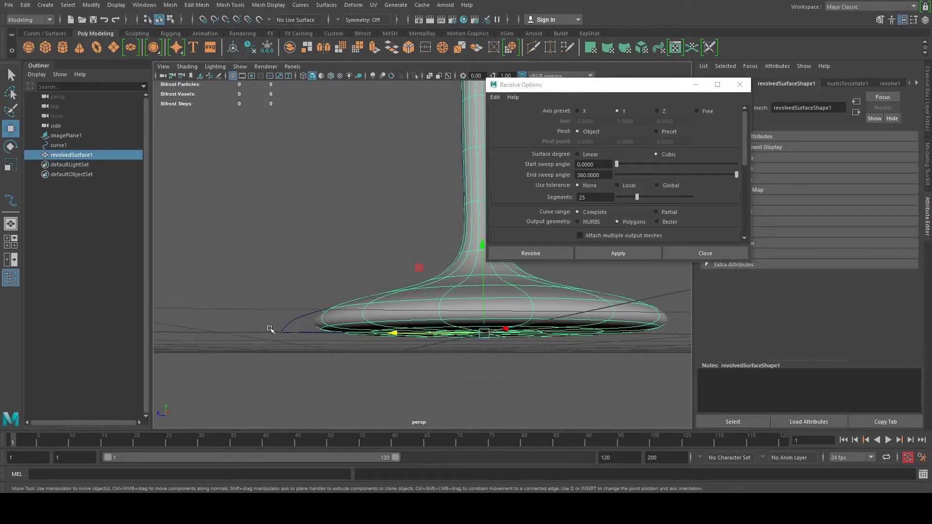
pyautogui.keyDown('alt'); pyautogui.moveTo(270, 326); pyautogui.dragTo(302, 290); pyautogui.keyUp('alt')
pyautogui.keyDown('alt'); pyautogui.moveTo(312, 246); pyautogui.dragTo(322, 292); pyautogui.keyUp('alt')
pyautogui.scroll(-4, 322, 274)
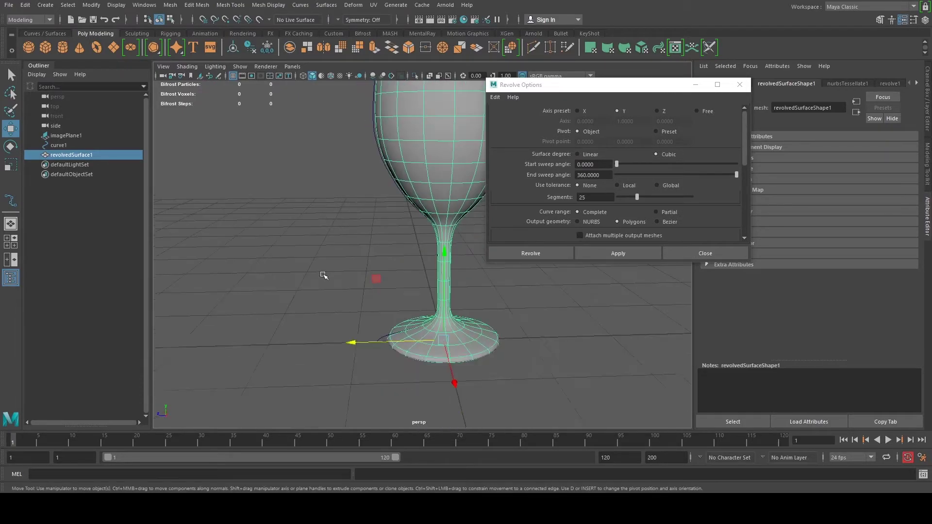
pyautogui.keyDown('alt'); pyautogui.moveTo(339, 257); pyautogui.dragTo(336, 321, button='middle'); pyautogui.keyUp('alt')
pyautogui.keyDown('alt'); pyautogui.moveTo(371, 195); pyautogui.dragTo(360, 215); pyautogui.keyUp('alt')
pyautogui.scroll(4, 359, 203)
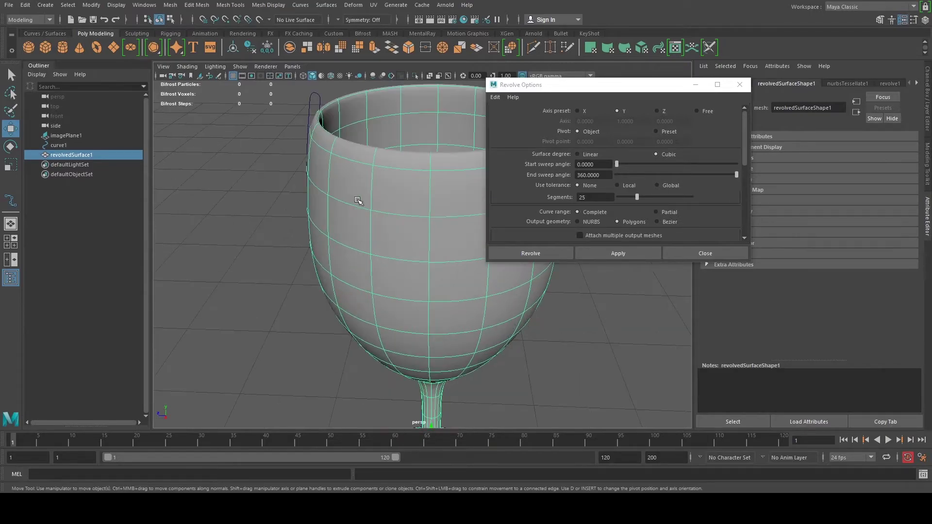
pyautogui.scroll(-4, 360, 204)
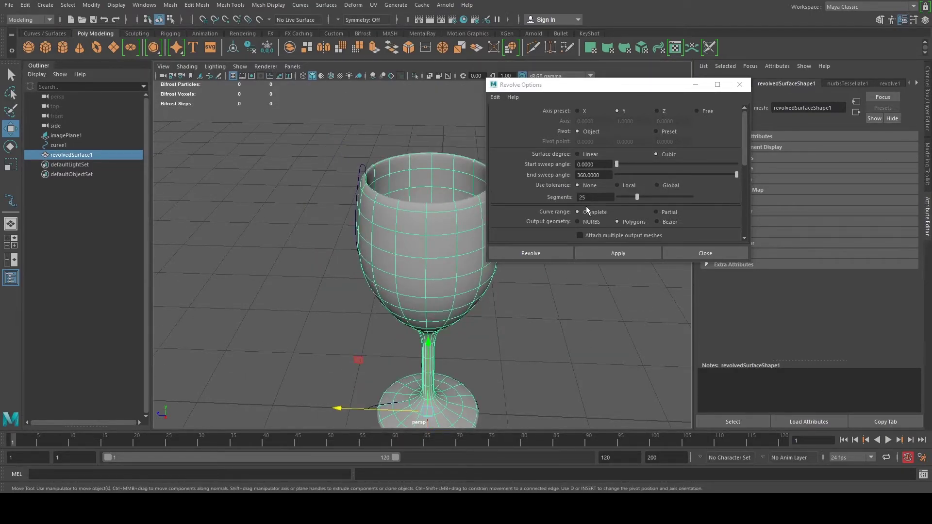
pyautogui.scroll(-2, 589, 208)
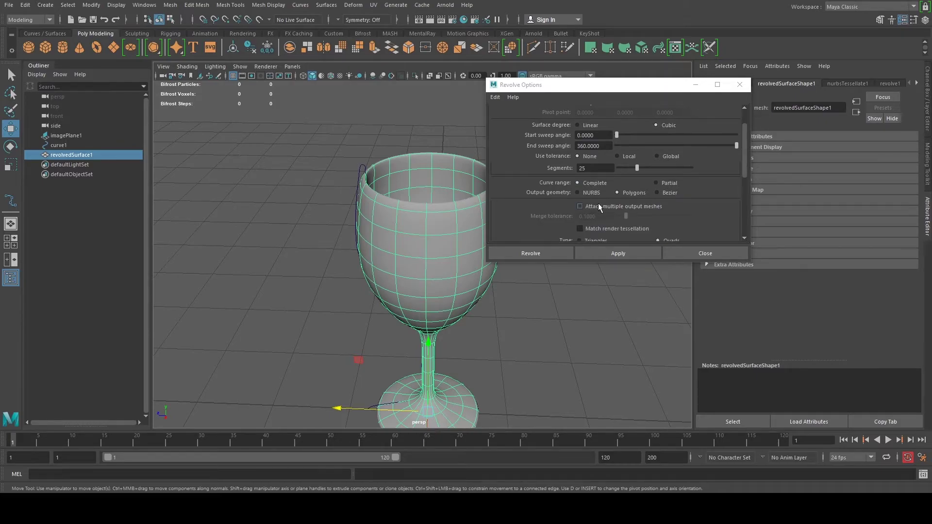
# Try a tessellation count of 1000, then undo back to the bare profile curve.
pyautogui.scroll(-4, 601, 203)
pyautogui.moveTo(604, 216); pyautogui.dragTo(563, 213)
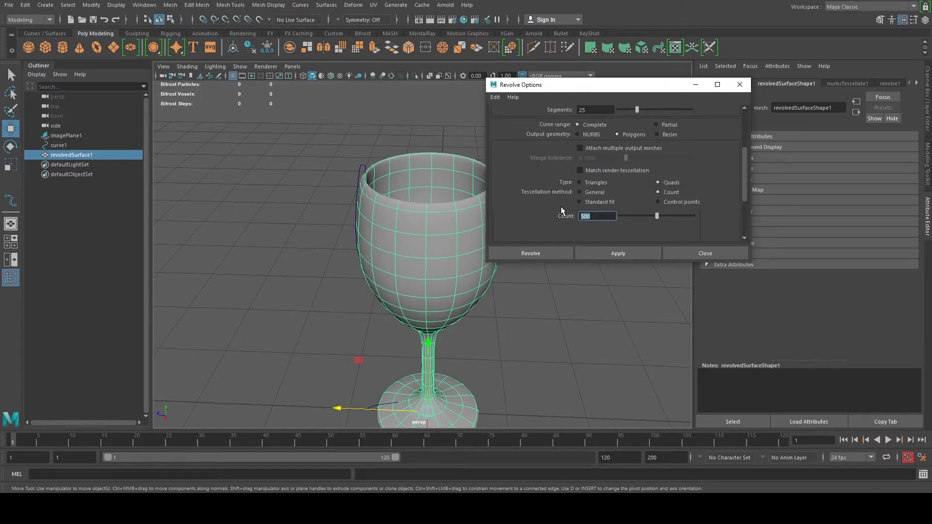
pyautogui.write('1000')
pyautogui.click(437, 224)
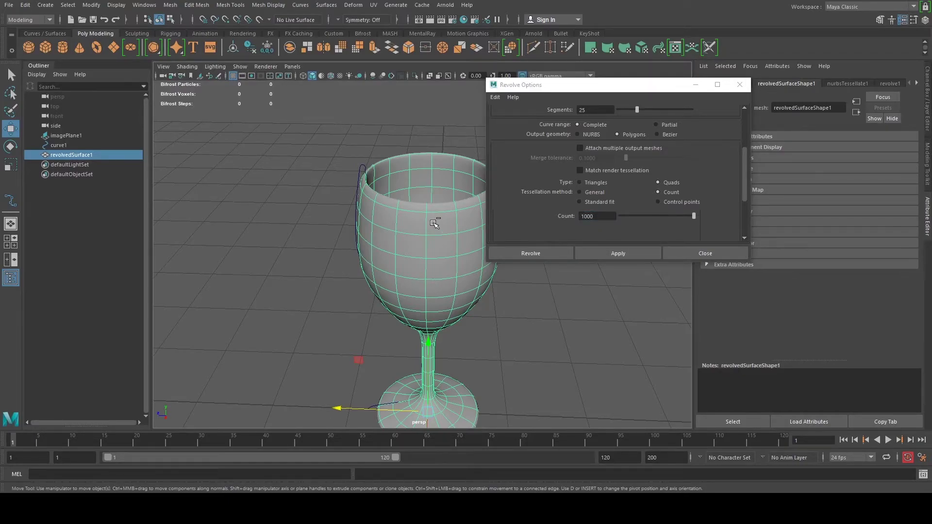
pyautogui.hotkey('ctrl', 'z')
pyautogui.hotkey('ctrl', 'z')
pyautogui.hotkey('ctrl', 'z')
pyautogui.hotkey('ctrl', 'z')
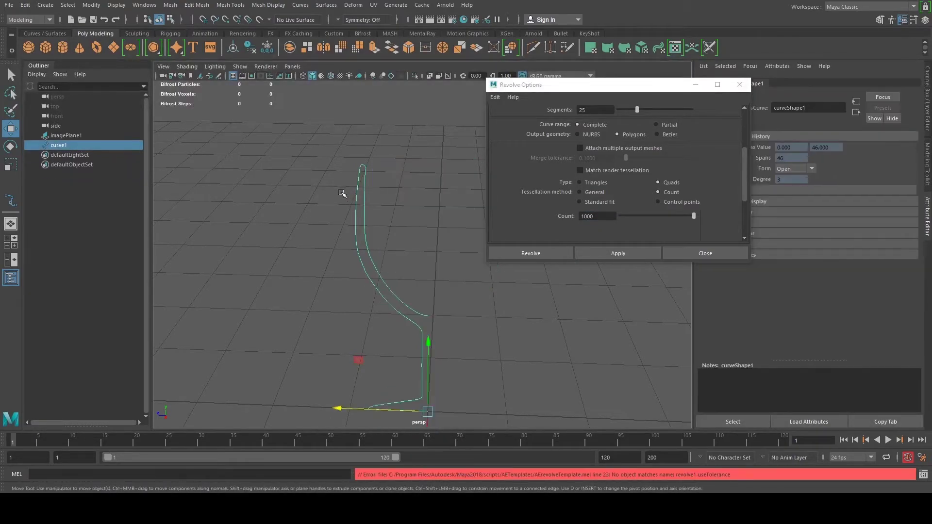
pyautogui.hotkey('ctrl', 'z')
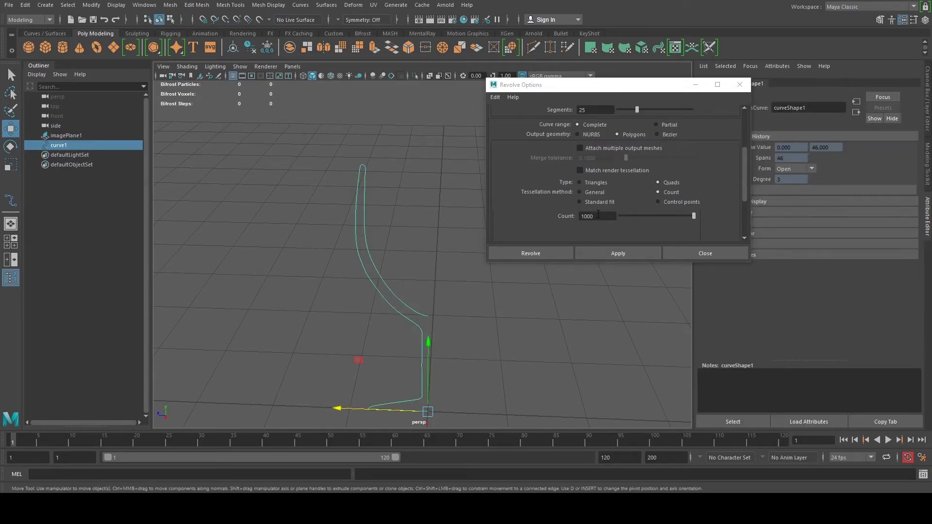
# Revolve the curve again, frame the glass and compare wireframe and shaded display.
pyautogui.moveTo(598, 214); pyautogui.dragTo(554, 213)
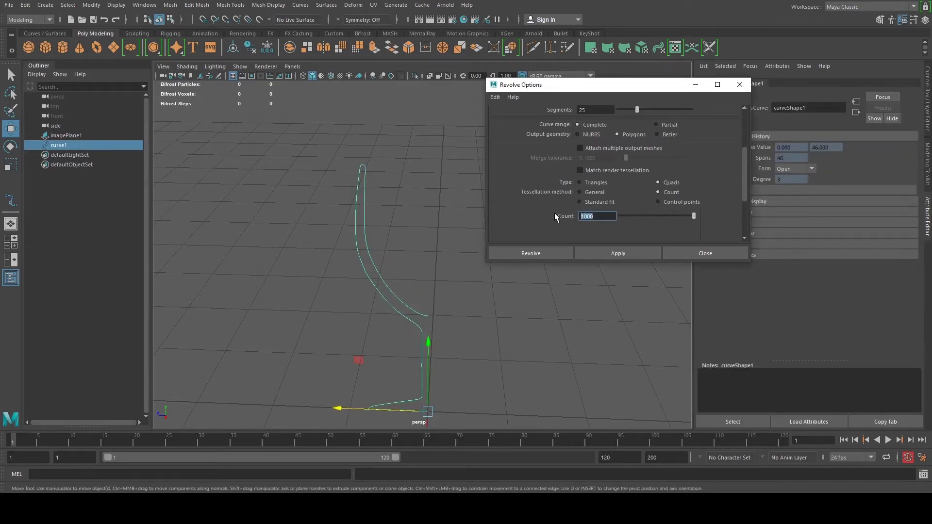
pyautogui.click(626, 255)
pyautogui.press('f')
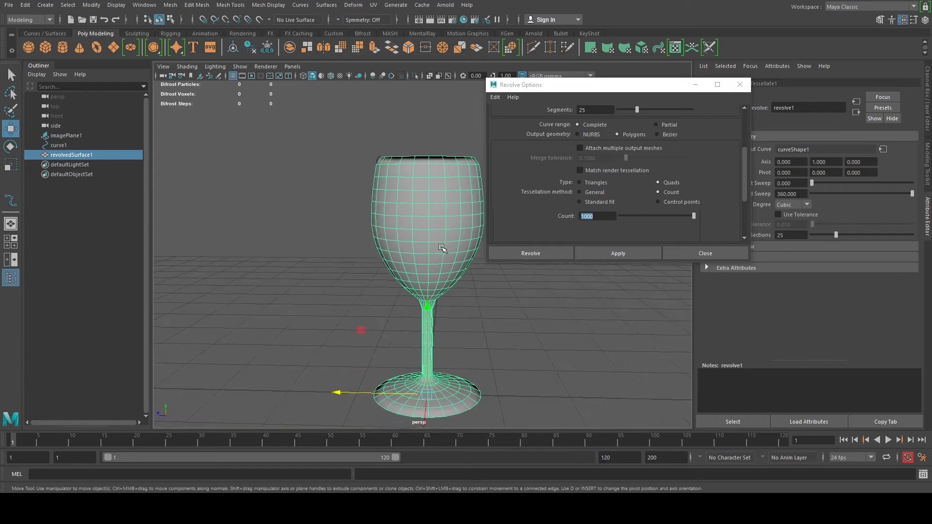
pyautogui.keyDown('alt'); pyautogui.moveTo(442, 248); pyautogui.dragTo(437, 214); pyautogui.keyUp('alt')
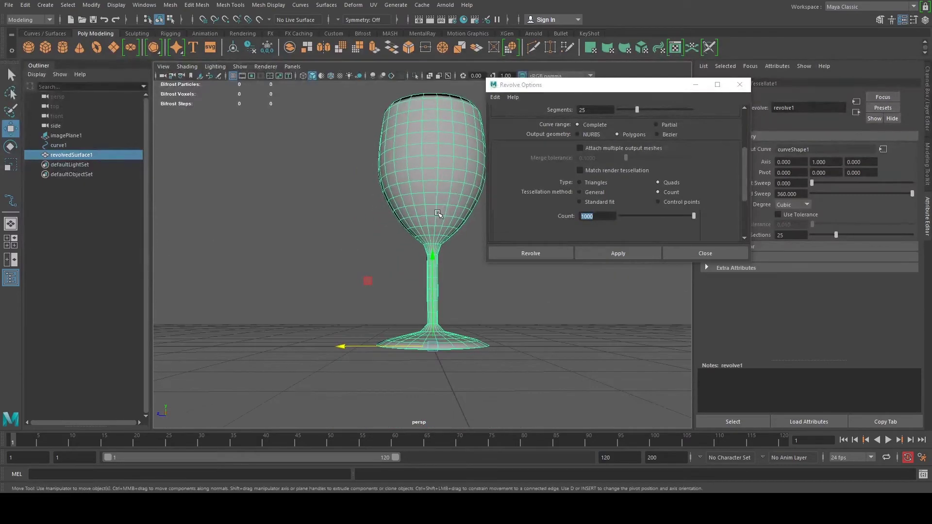
pyautogui.press('4')
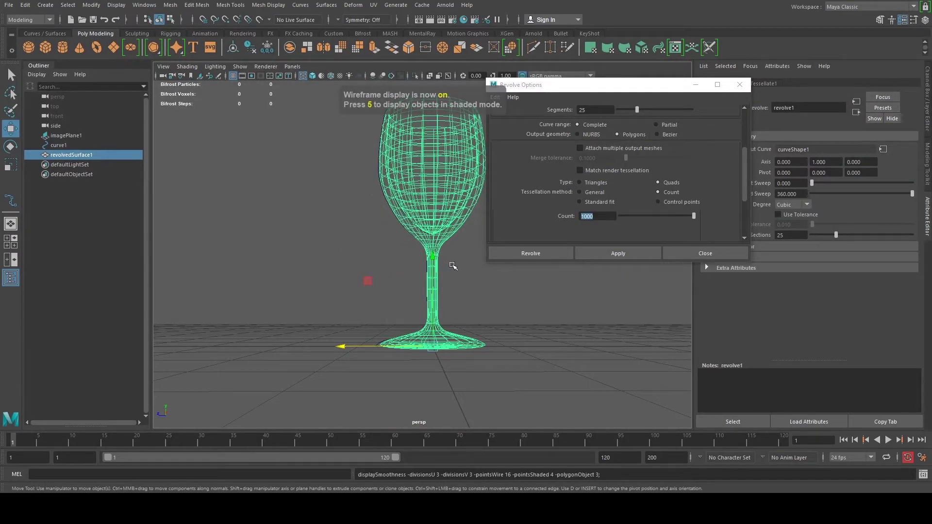
pyautogui.press('5')
pyautogui.keyDown('alt'); pyautogui.moveTo(398, 233); pyautogui.dragTo(395, 245); pyautogui.keyUp('alt')
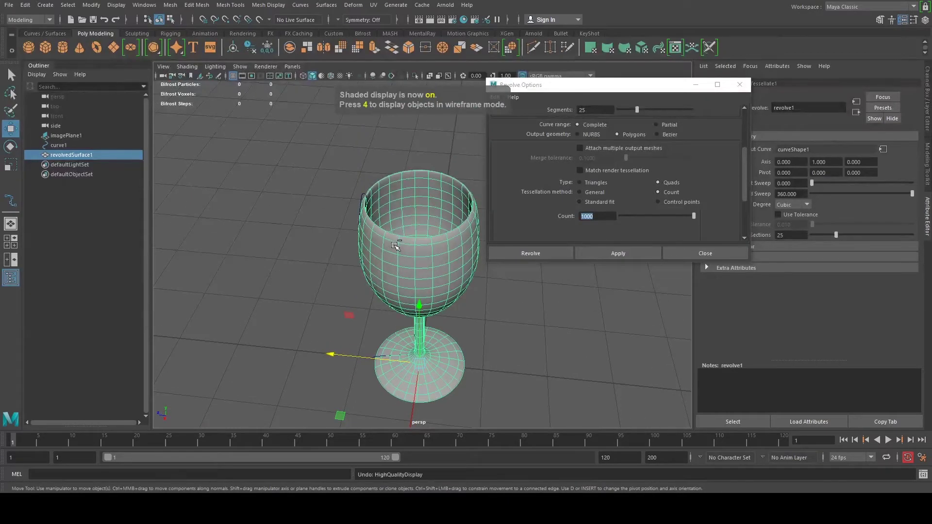
# Undo and rebuild the glass with a tessellation count of 1500, then inspect stem and base.
pyautogui.hotkey('ctrl', 'z')
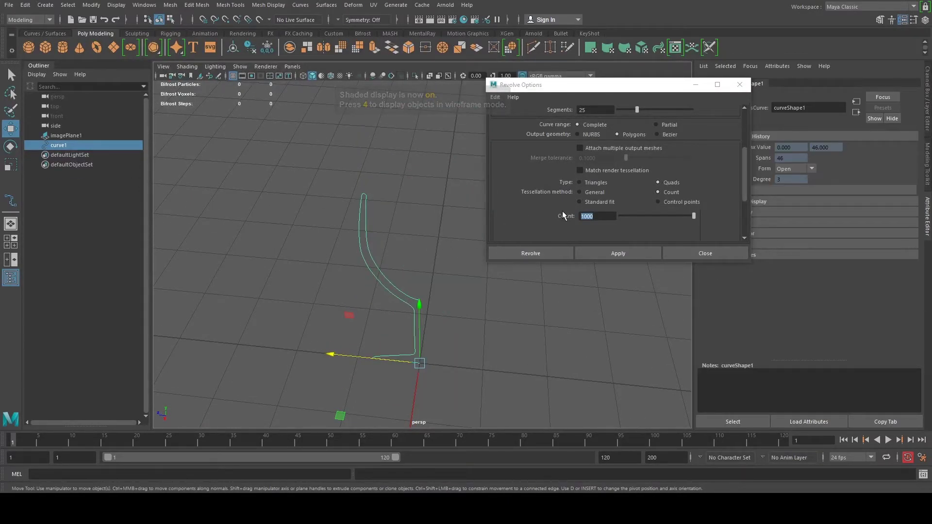
pyautogui.write('150')
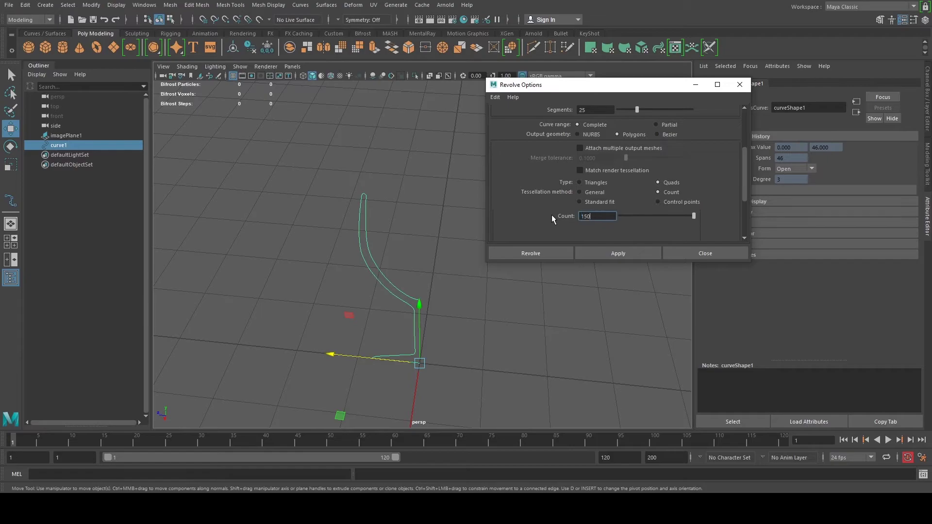
pyautogui.click(607, 256)
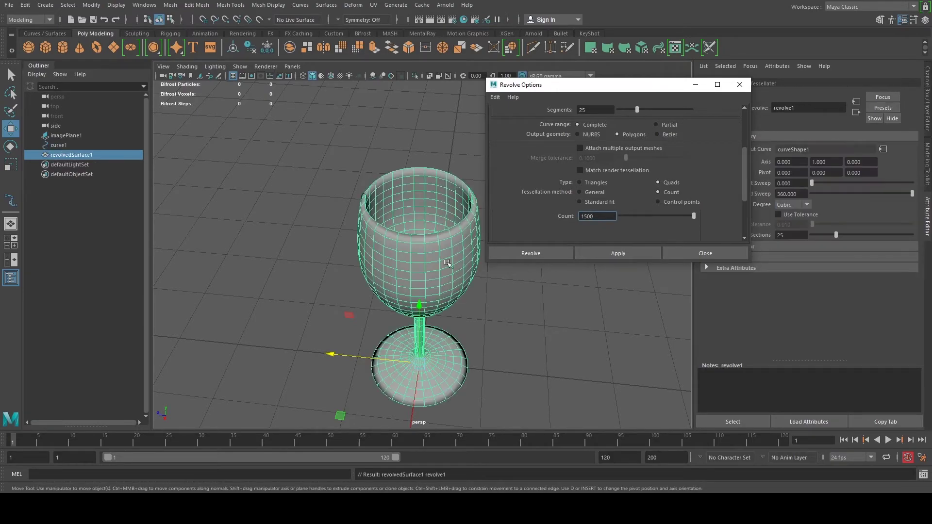
pyautogui.moveTo(350, 235)
pyautogui.keyDown('alt'); pyautogui.mouseDown()
pyautogui.moveTo(352, 210)
pyautogui.moveTo(337, 228)
pyautogui.mouseUp(); pyautogui.keyUp('alt')
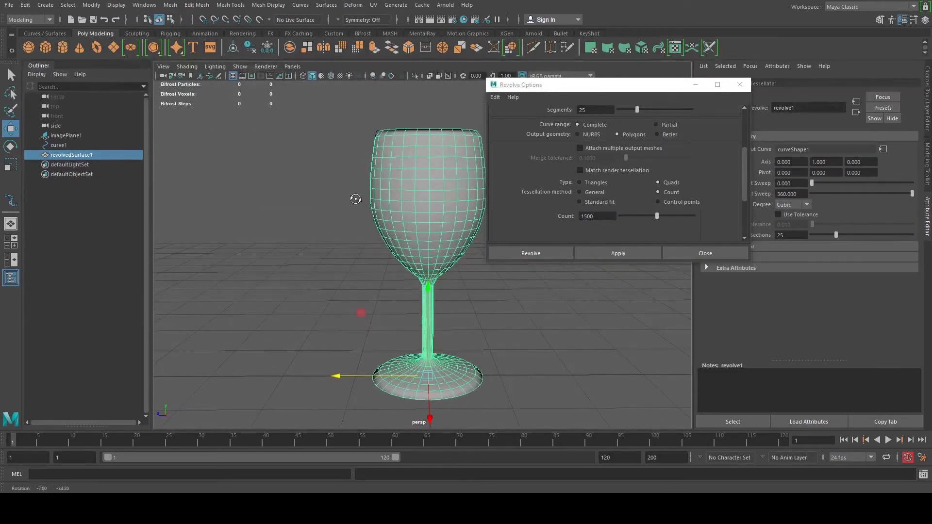
pyautogui.keyDown('alt'); pyautogui.moveTo(340, 269); pyautogui.dragTo(345, 227, button='middle'); pyautogui.keyUp('alt')
pyautogui.keyDown('alt'); pyautogui.moveTo(345, 227); pyautogui.dragTo(351, 213); pyautogui.keyUp('alt')
pyautogui.scroll(6, 356, 233)
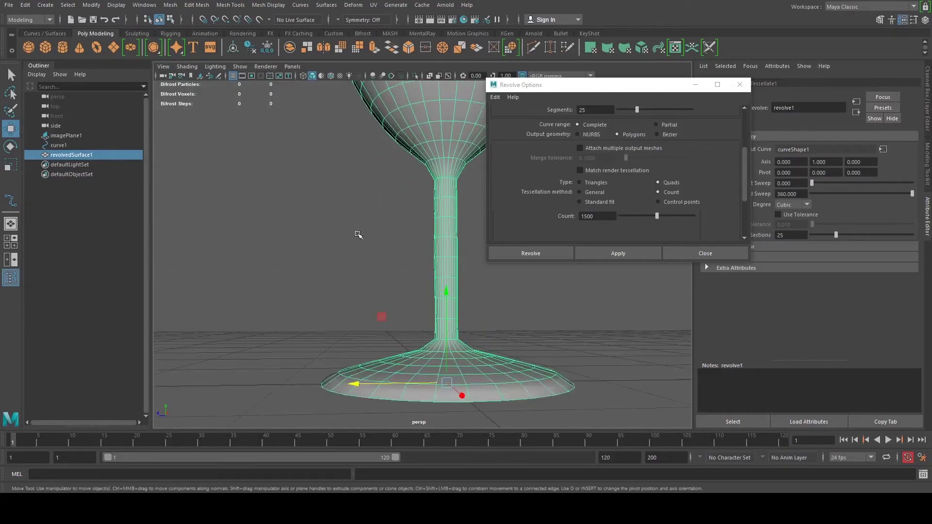
pyautogui.keyDown('alt'); pyautogui.moveTo(335, 311); pyautogui.dragTo(342, 225, button='middle'); pyautogui.keyUp('alt')
pyautogui.keyDown('alt'); pyautogui.moveTo(343, 225); pyautogui.dragTo(331, 267); pyautogui.keyUp('alt')
pyautogui.scroll(-5, 343, 223)
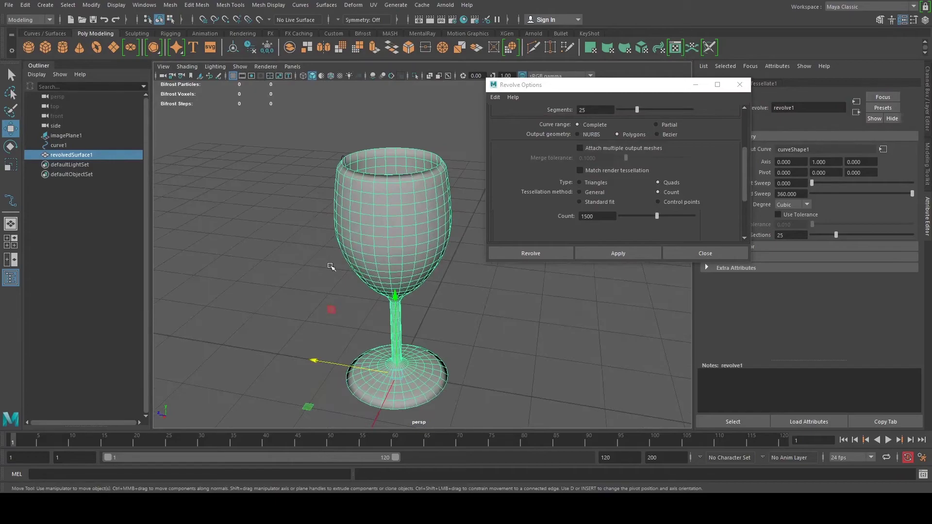
# Deselect the glass to view it shaded from a straight-on angle.
pyautogui.click(312, 220)
pyautogui.click(365, 247)
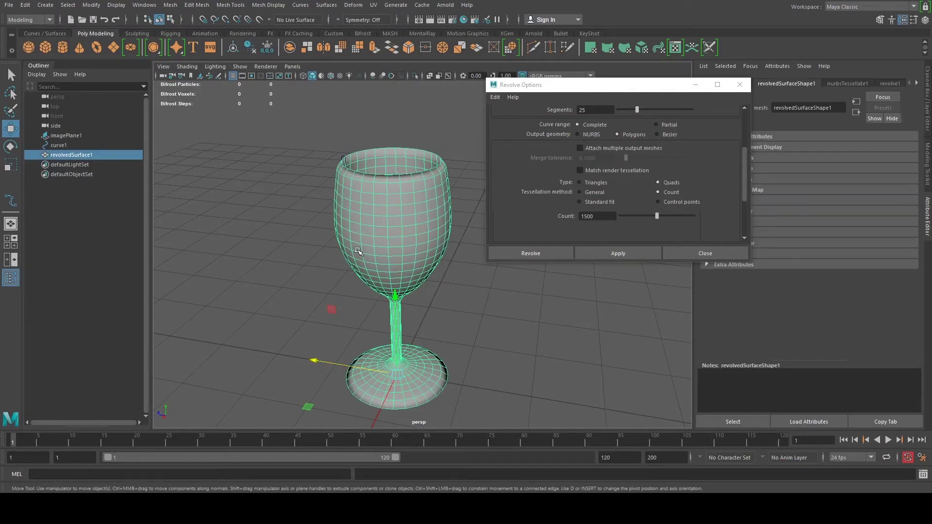
pyautogui.click(306, 205)
pyautogui.keyDown('alt'); pyautogui.moveTo(307, 206); pyautogui.dragTo(308, 252); pyautogui.keyUp('alt')
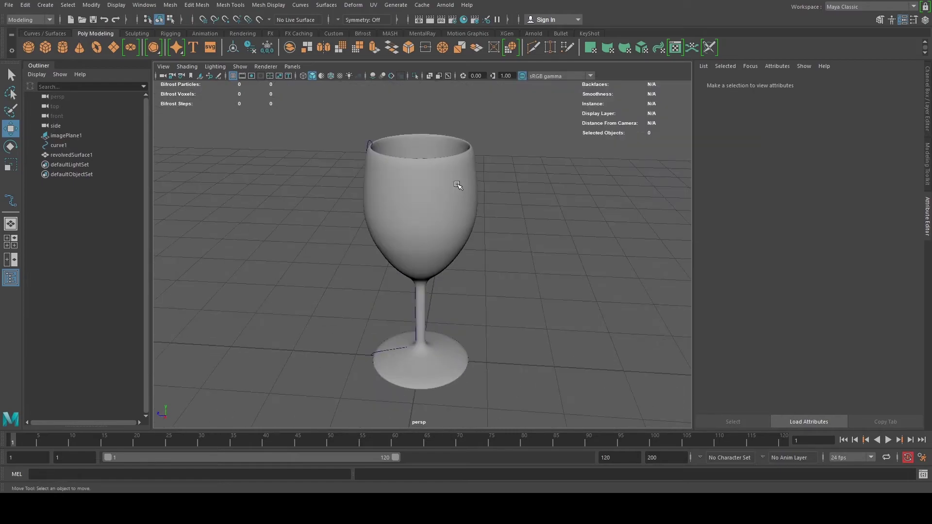
# Select the wine glass and show its revolve1 history attributes.
pyautogui.click(464, 193)
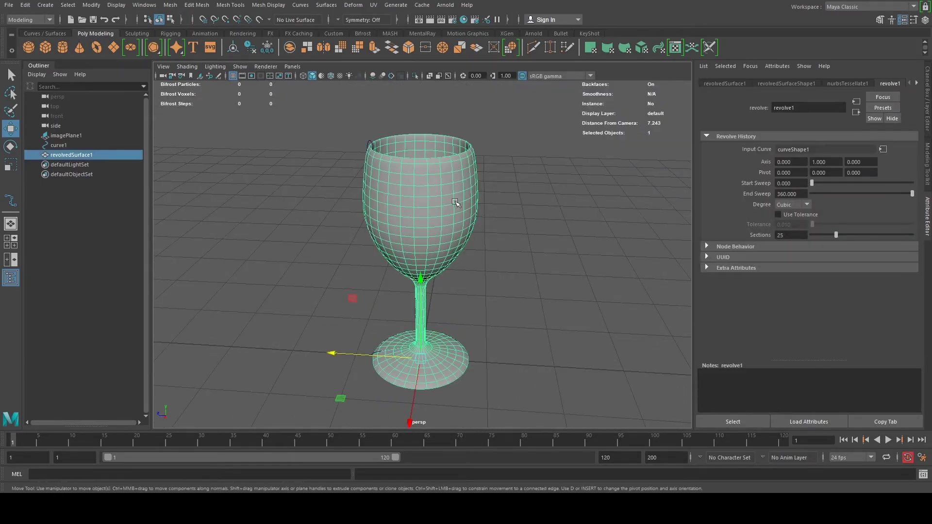
pyautogui.click(747, 81)
pyautogui.click(770, 84)
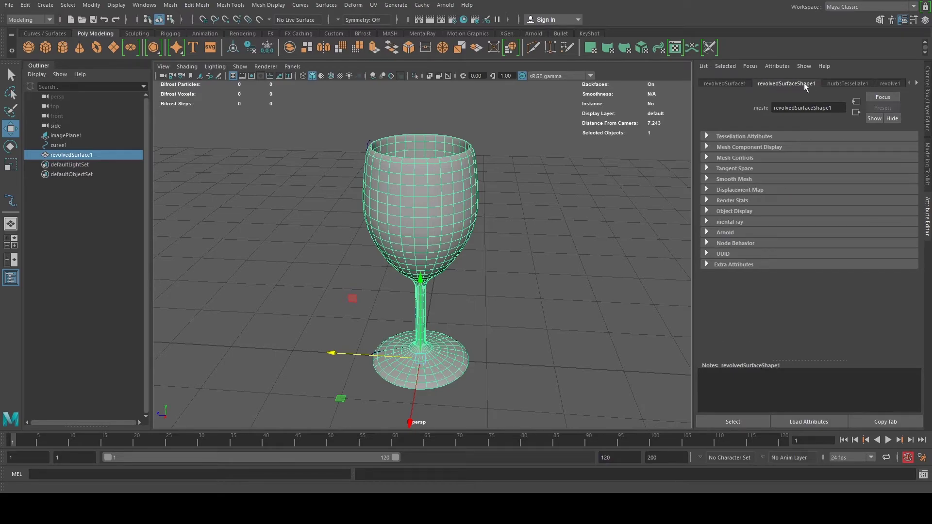
pyautogui.click(889, 84)
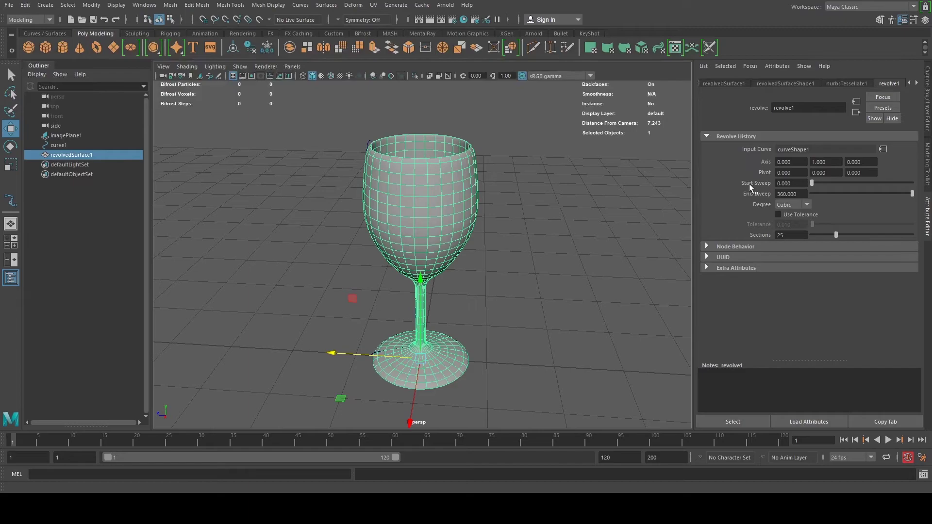
# Test End Sweep at about 88 degrees, then return to the revolve1 settings.
pyautogui.moveTo(906, 192); pyautogui.dragTo(916, 209)
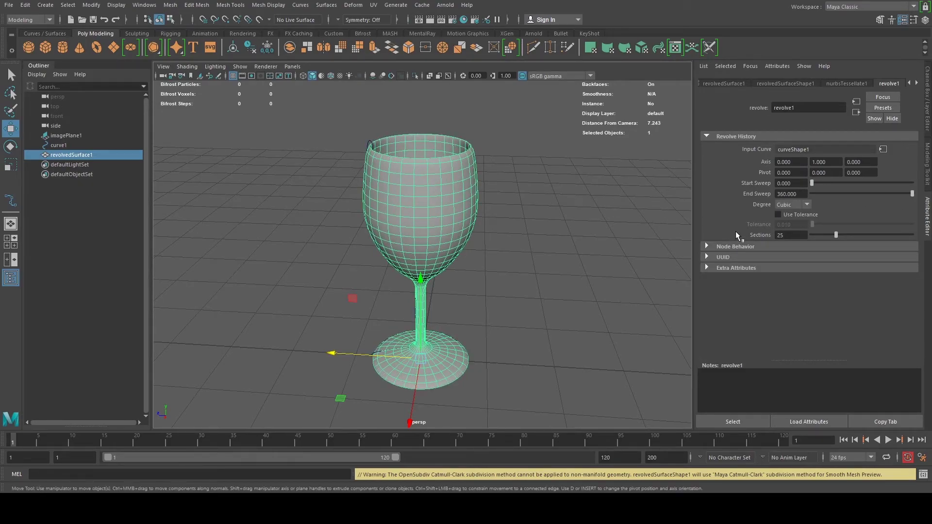
pyautogui.click(808, 83)
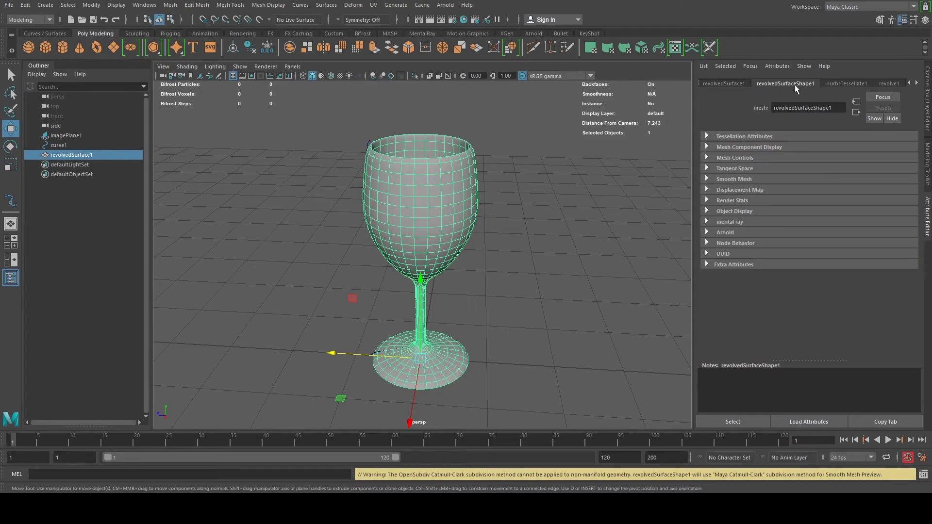
pyautogui.click(736, 84)
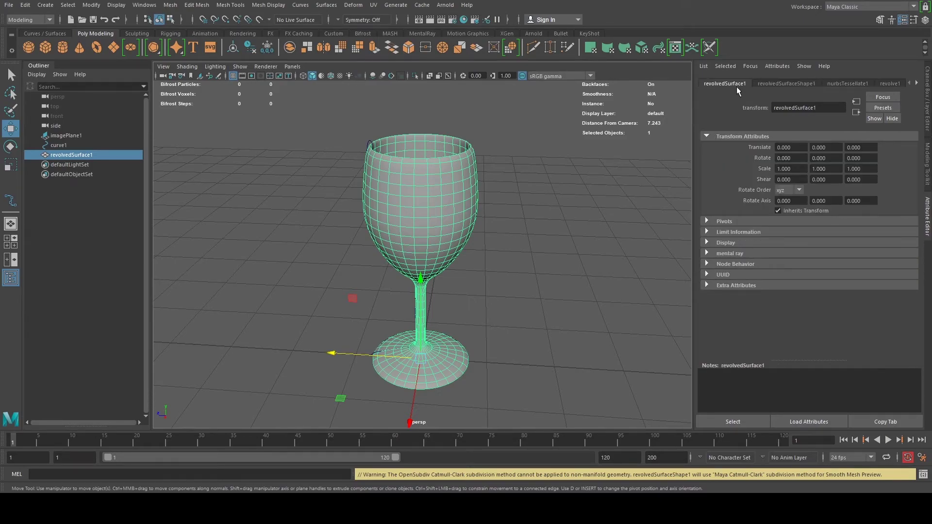
pyautogui.click(890, 83)
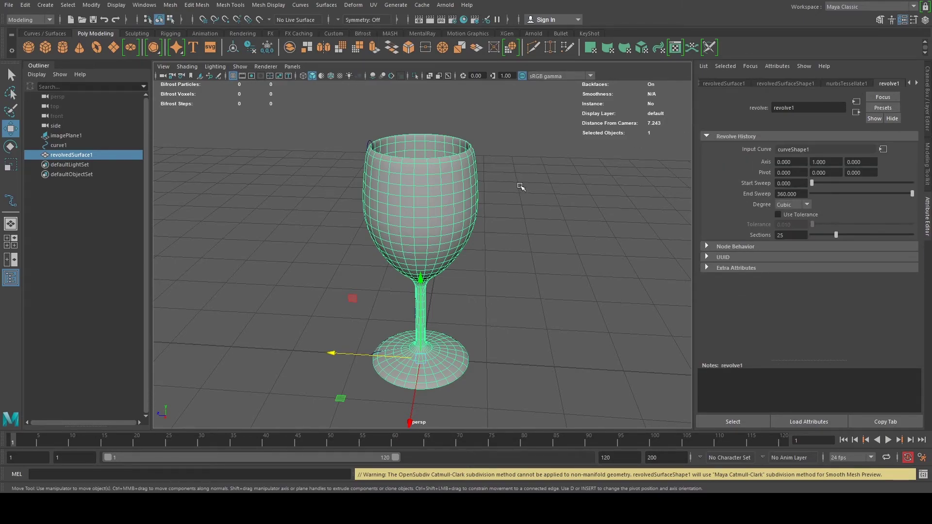